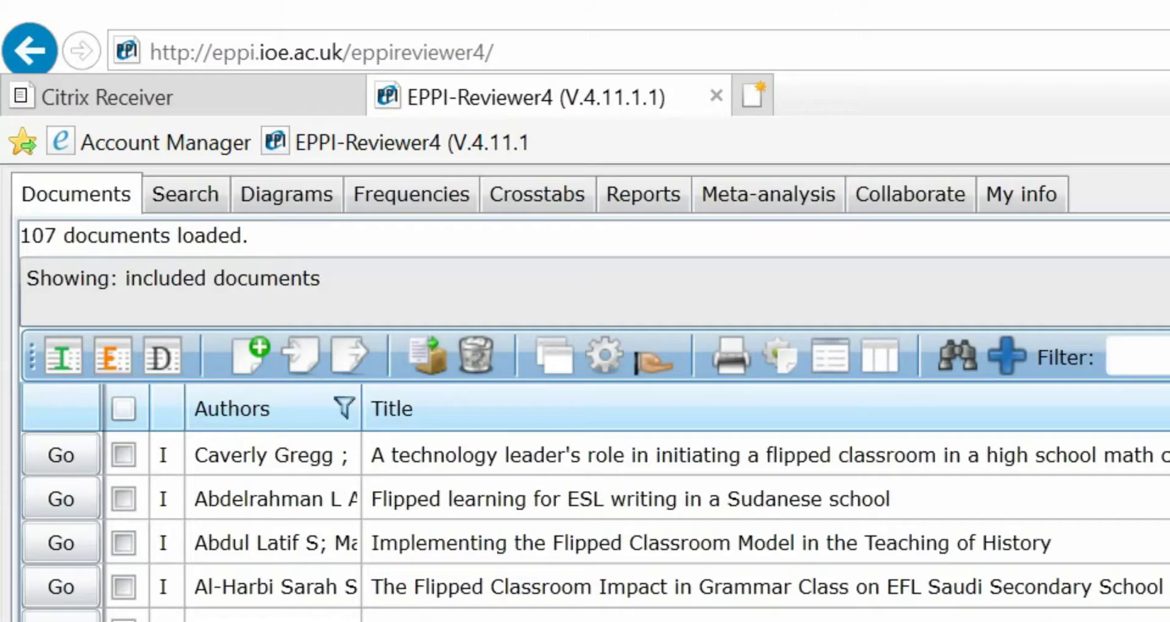
From the Reports area, create a blank report titled 'Example configurable report' and save it
click(647, 201)
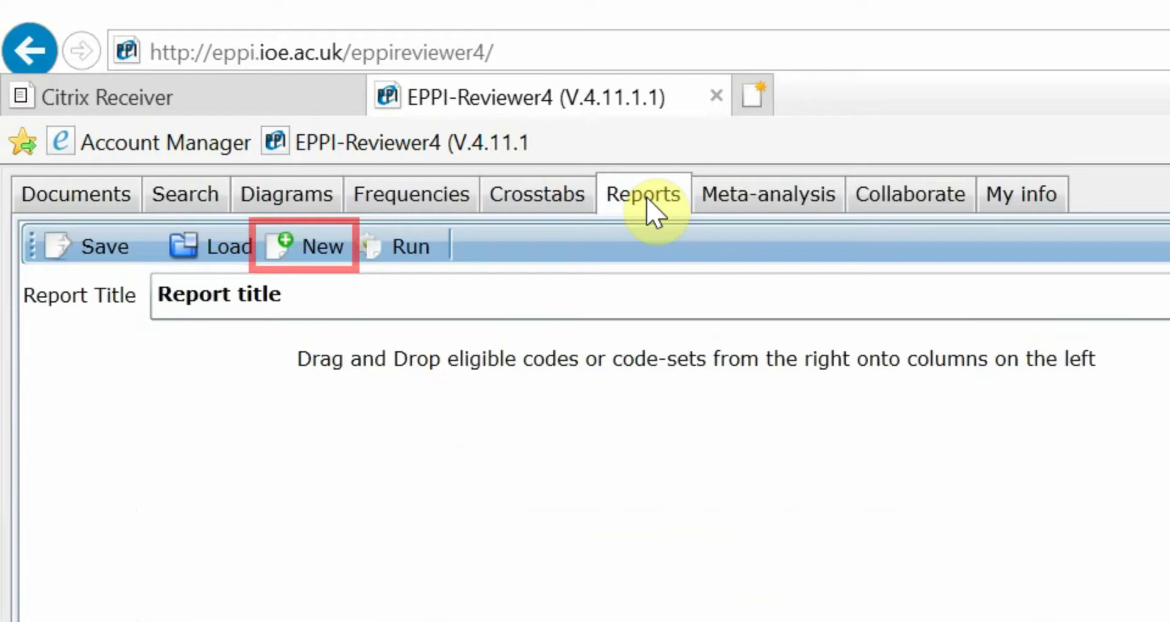
click(308, 246)
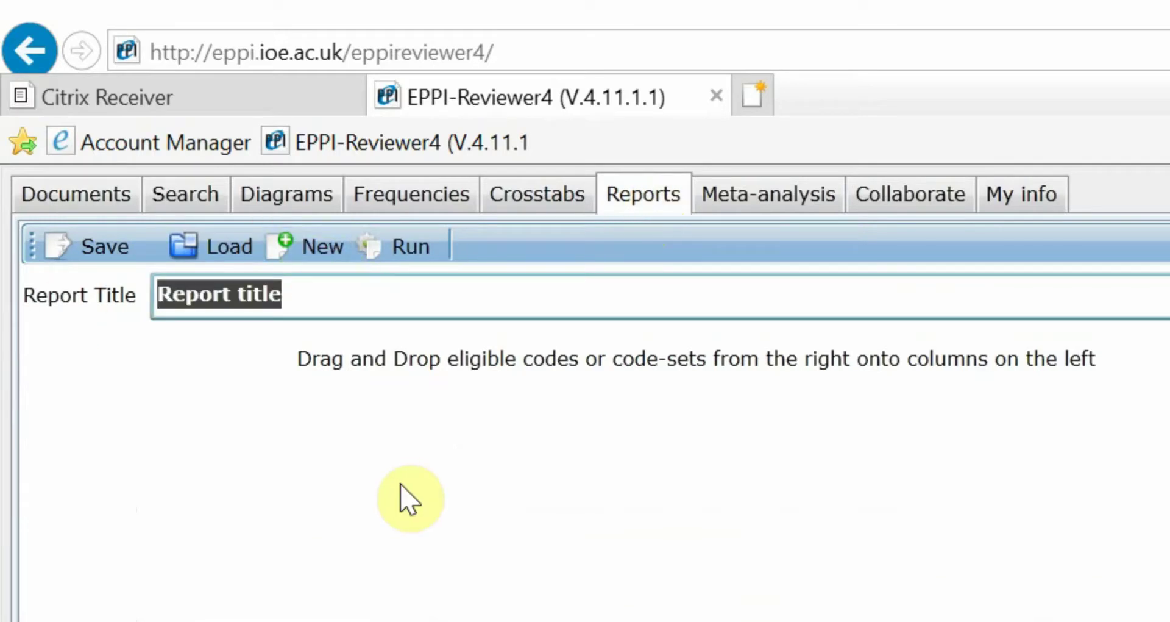
text(Example configurab)
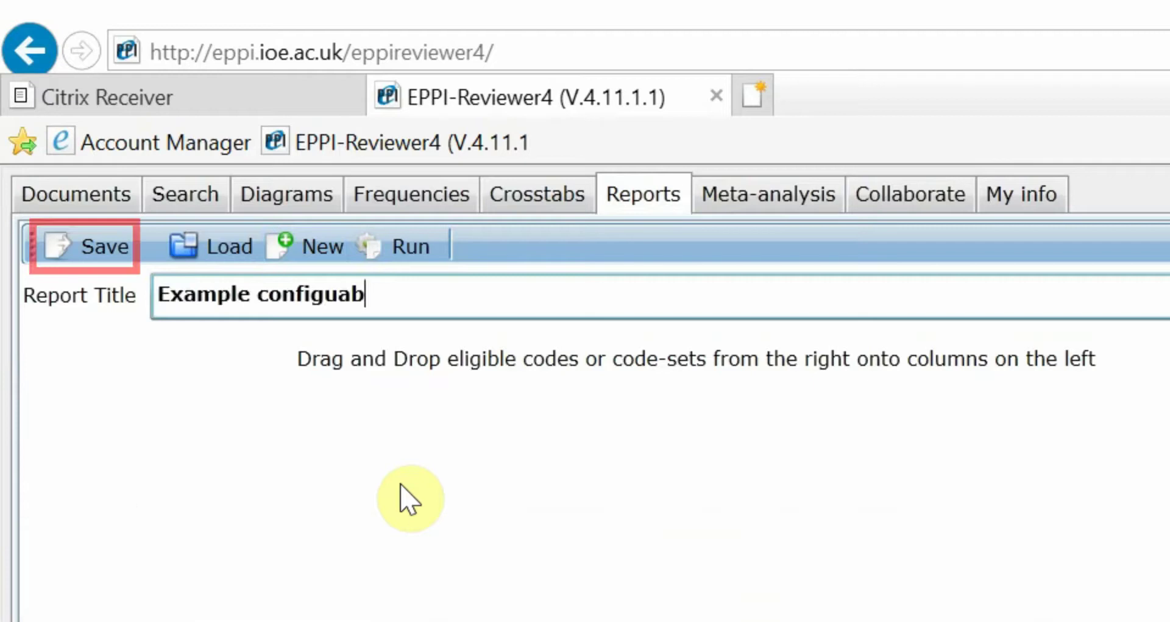
text(le report)
click(79, 251)
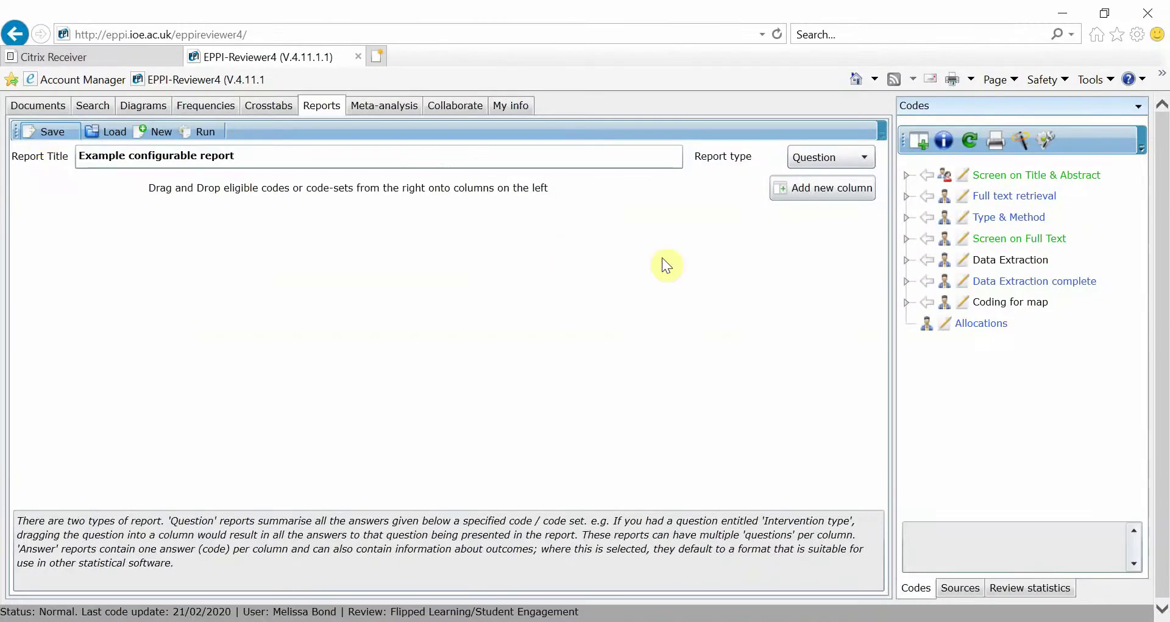
Set the report type to Answer and expand Data Extraction > Findings in the codes tree
click(866, 156)
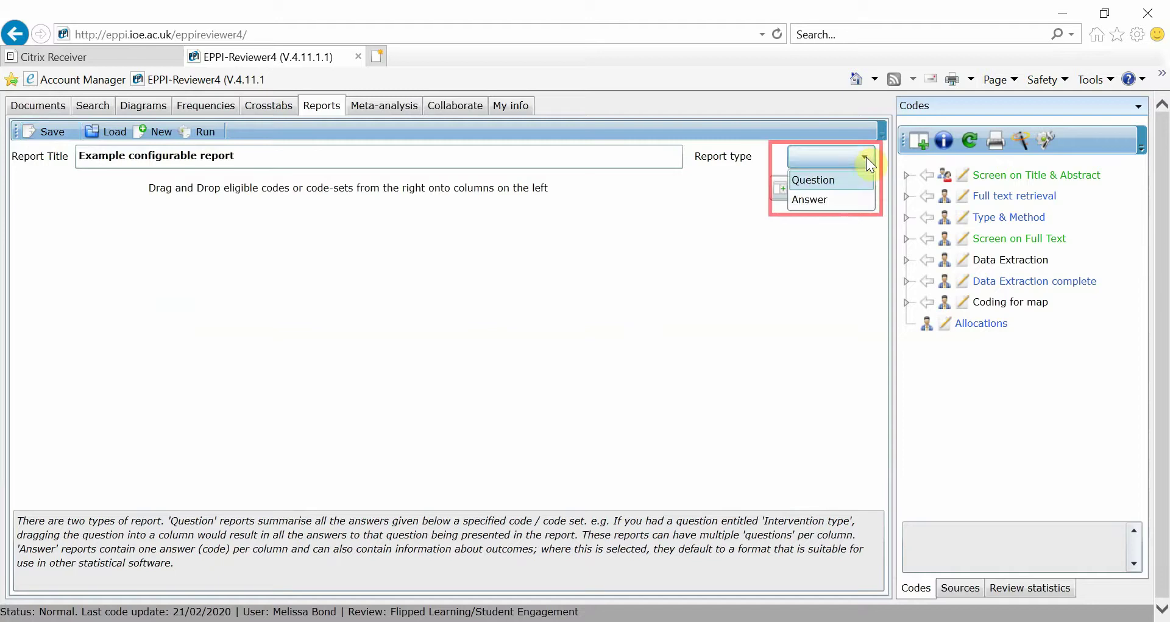
click(858, 199)
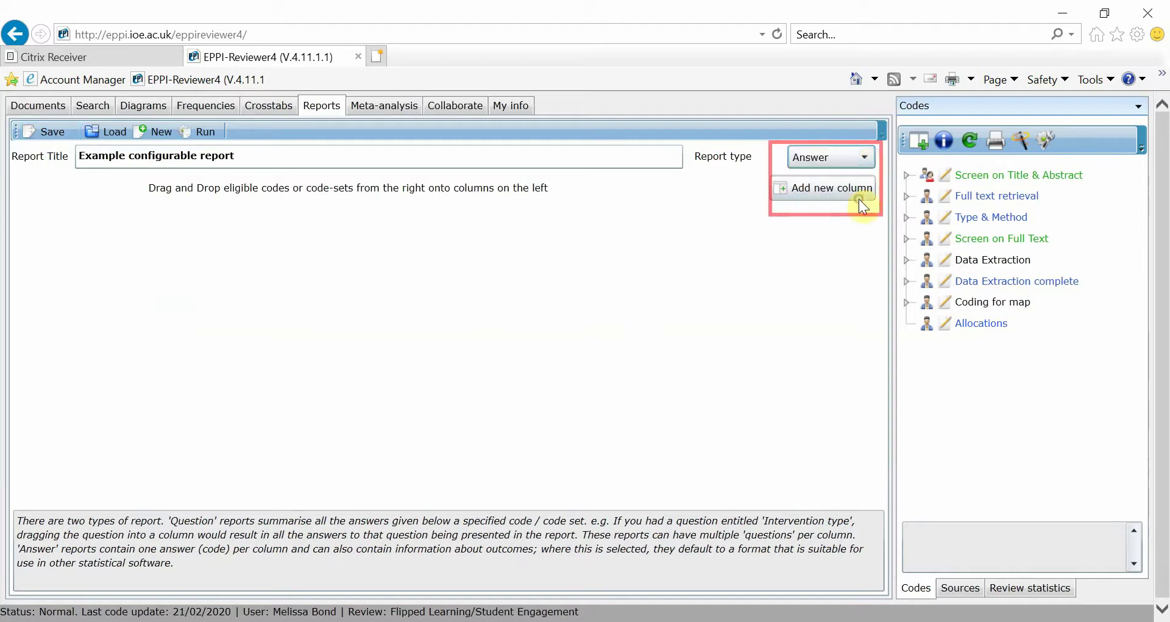
click(907, 260)
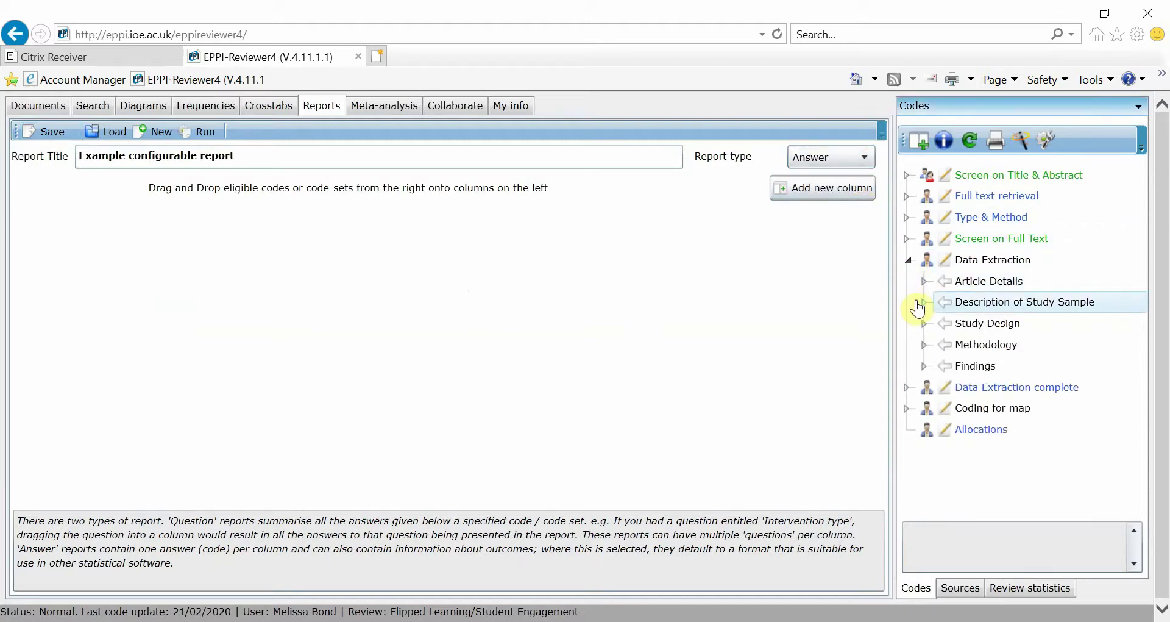
click(924, 366)
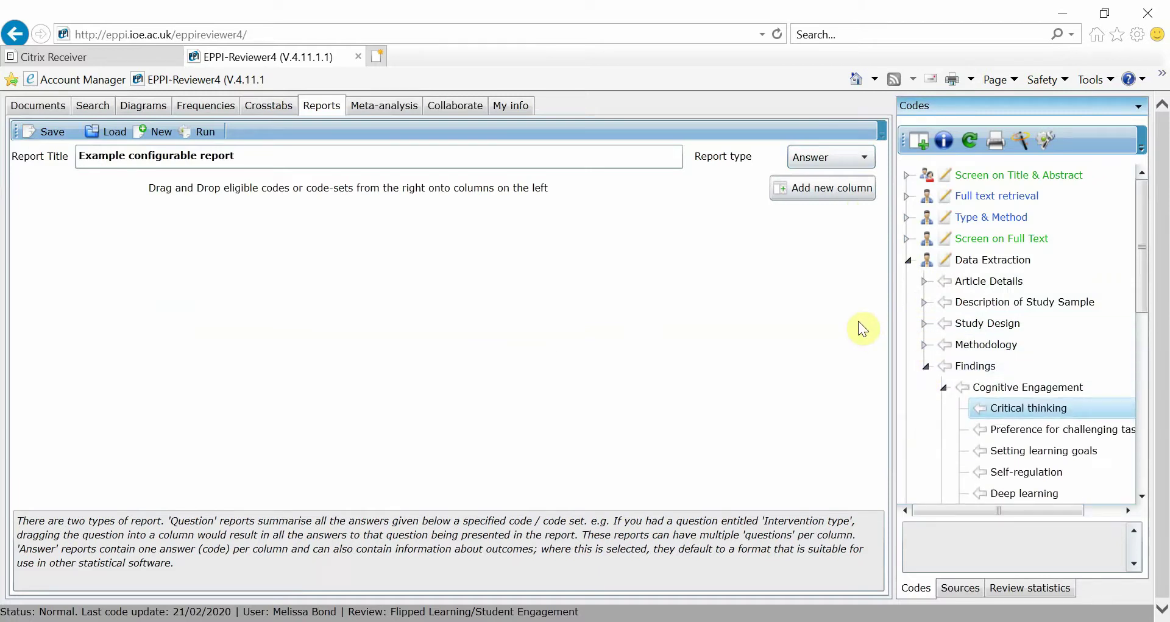
Add a new column holding the Critical thinking code and save the report
click(835, 191)
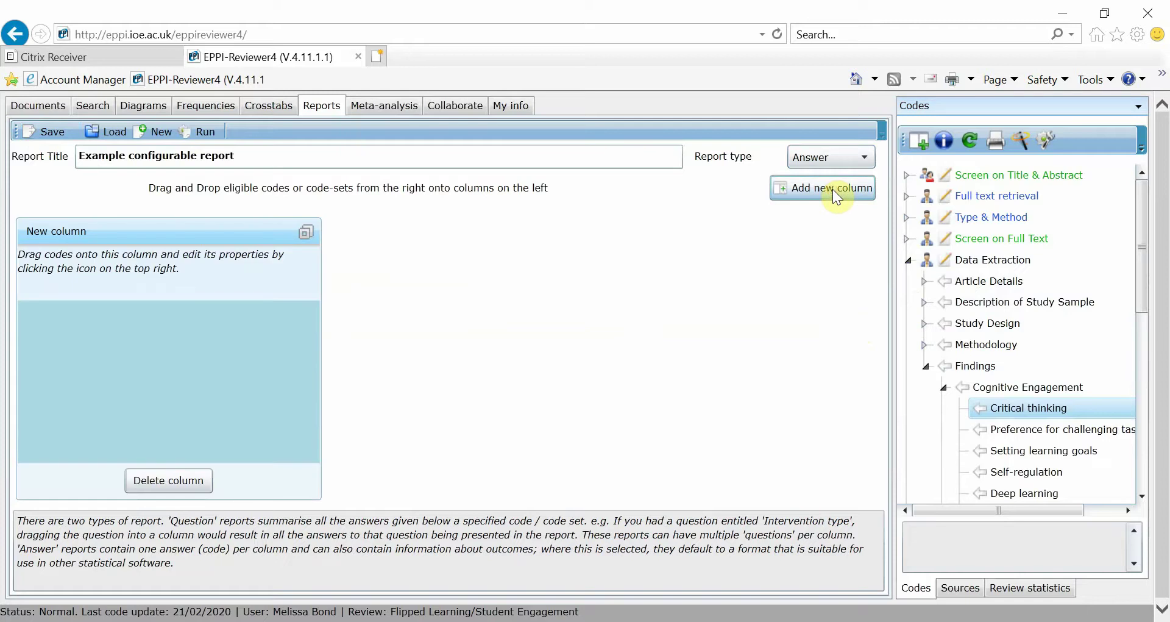
mouse_move(1007, 415)
mouse_down()
mouse_move(769, 403)
mouse_move(376, 340)
mouse_move(135, 334)
mouse_move(155, 335)
mouse_up()
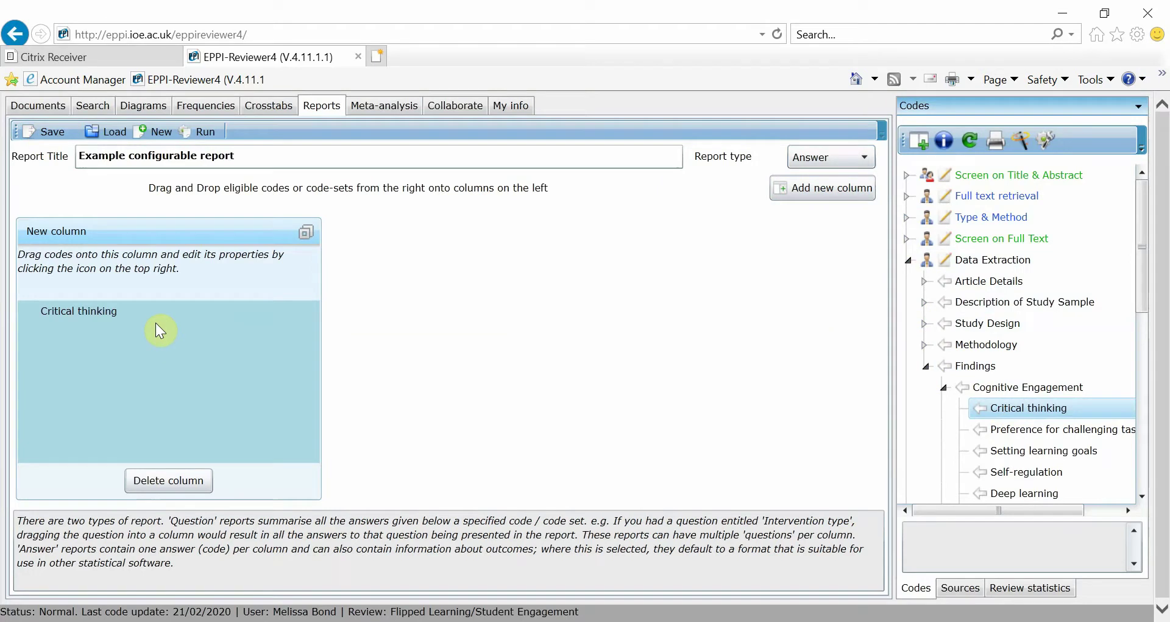
click(44, 133)
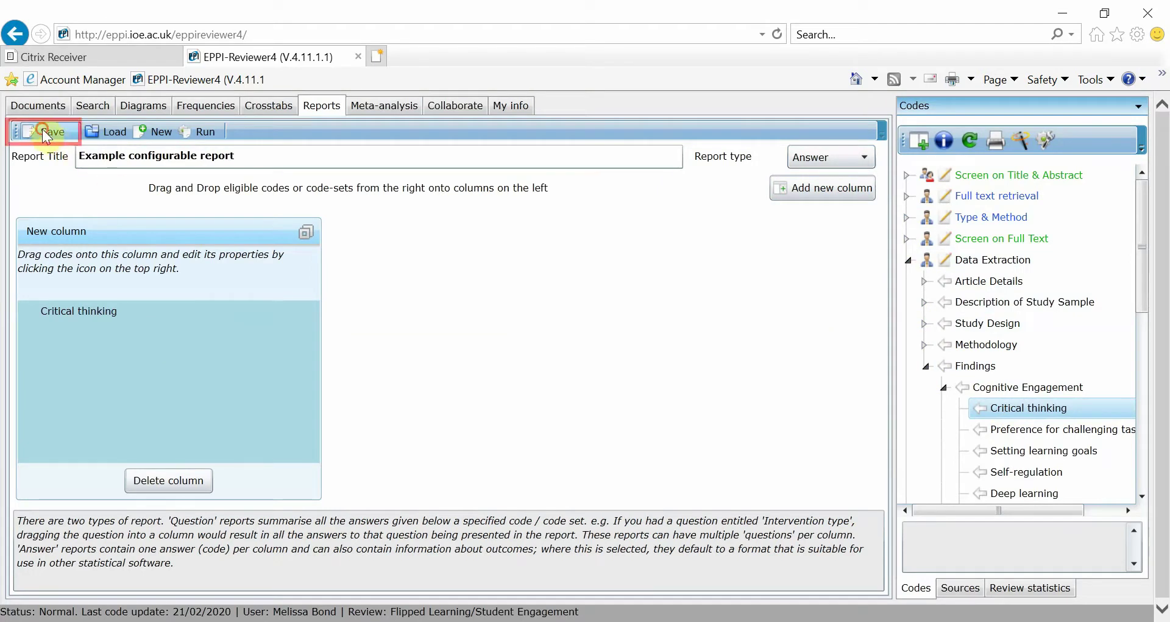
Run Example configurable report on items coded INCLUDE on full text, ordered by year
click(204, 146)
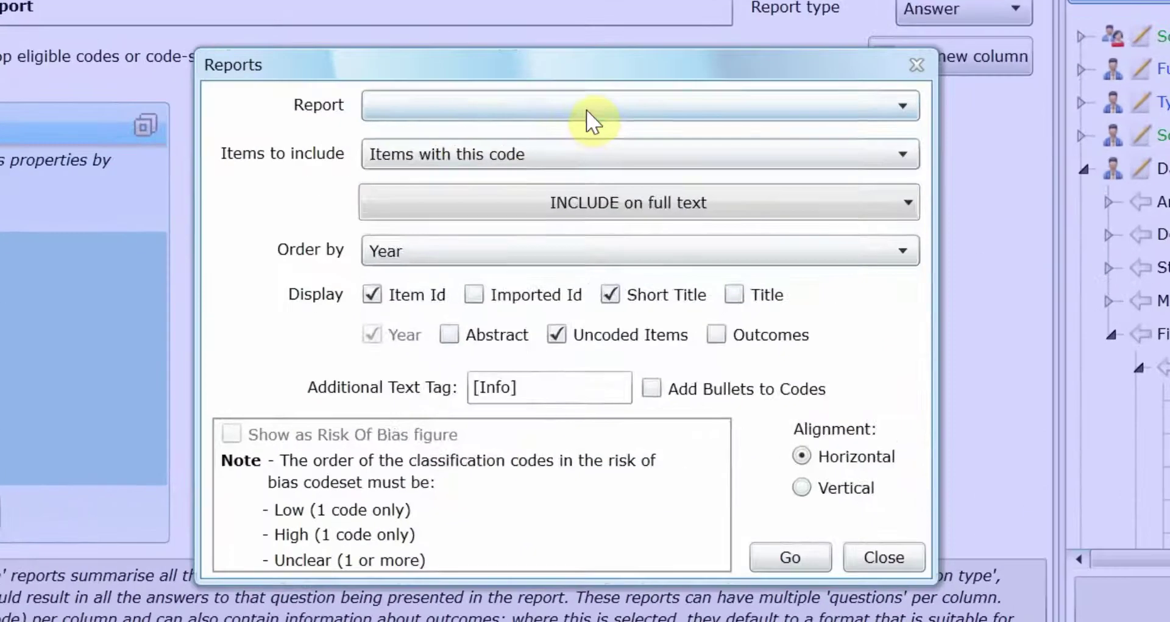
click(586, 109)
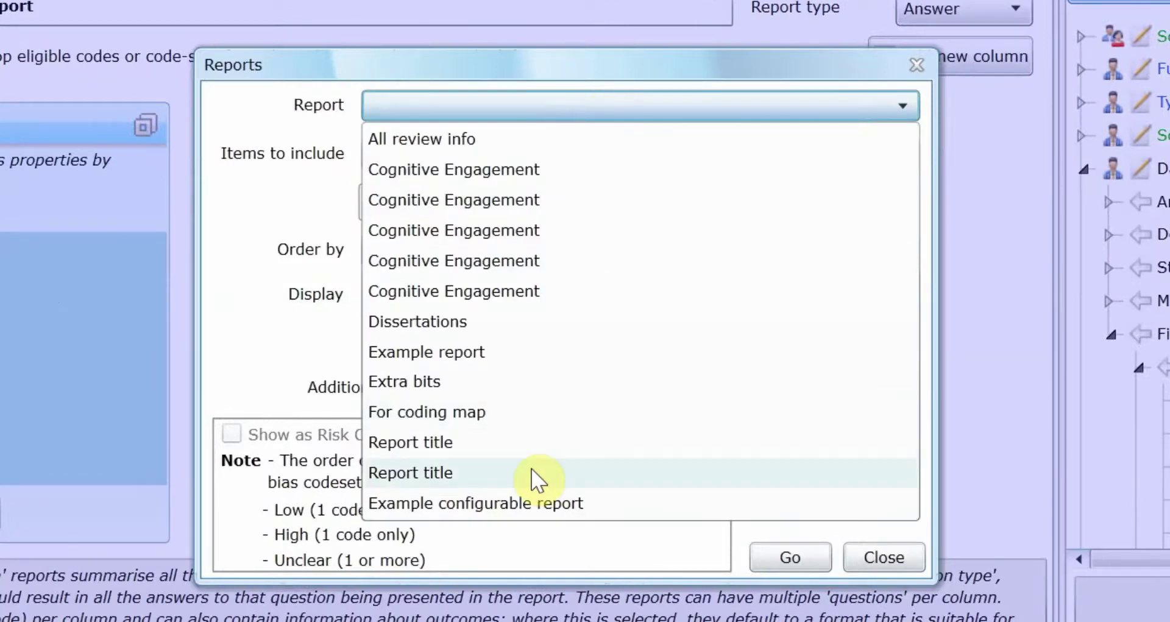
click(529, 501)
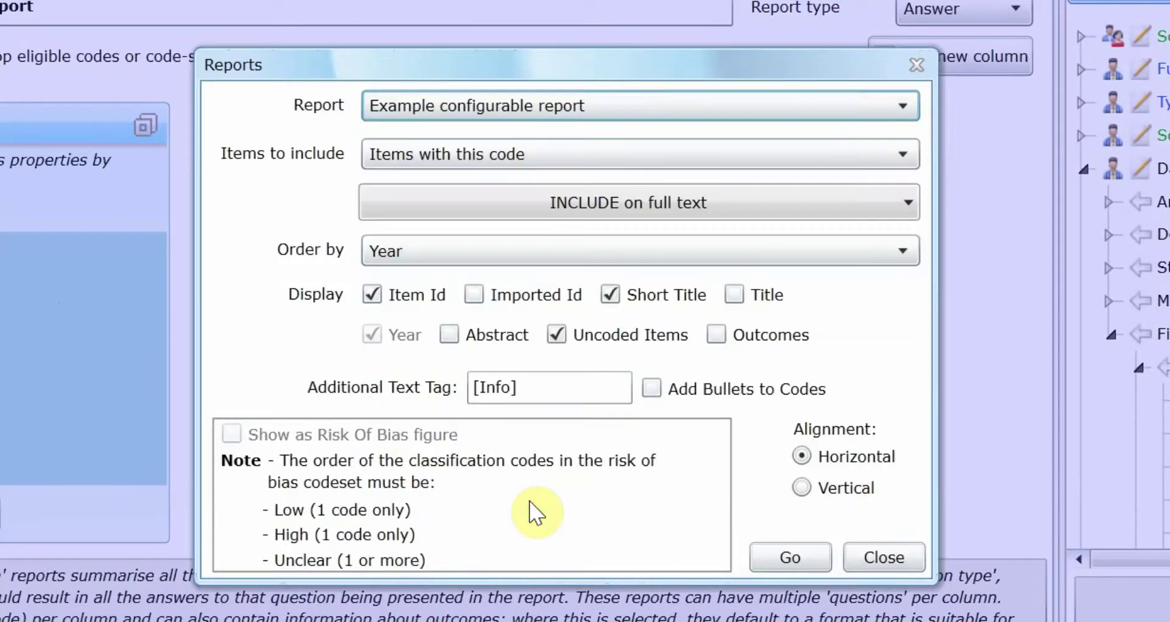
click(539, 151)
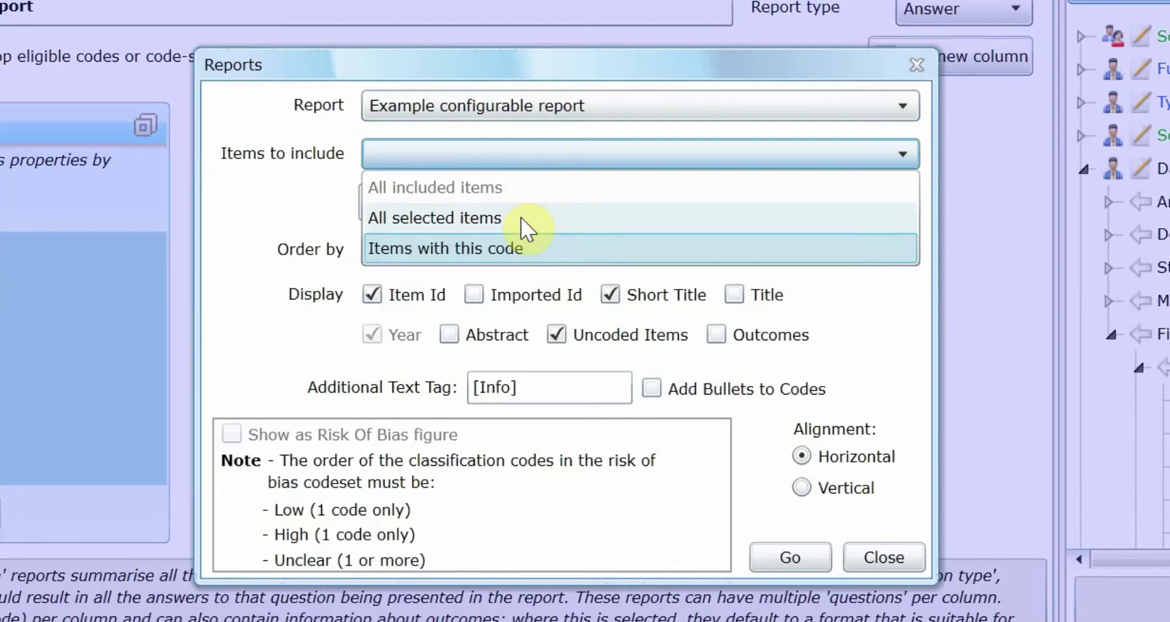
click(522, 242)
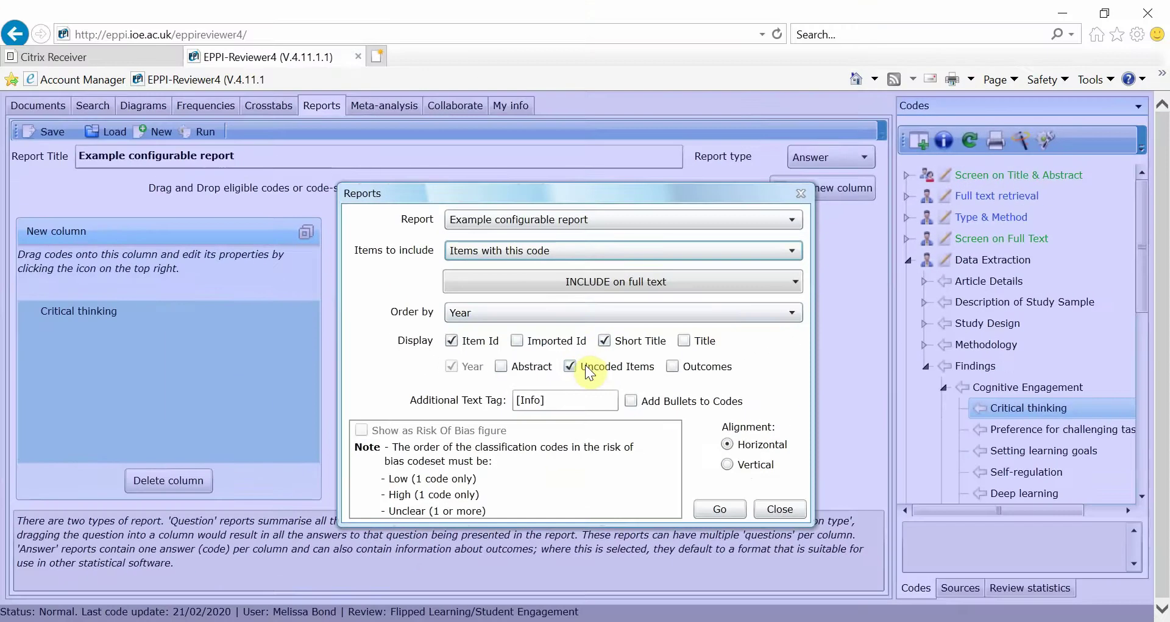
click(718, 509)
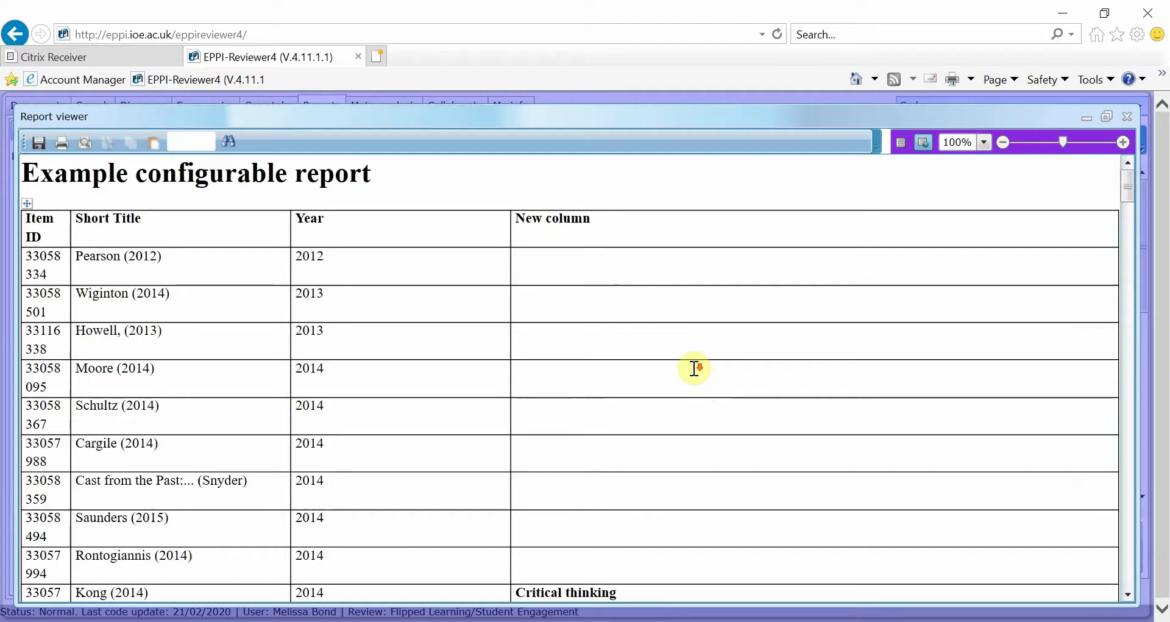
Scroll the report down to Kong (2014)'s Critical thinking text, then close the viewer
scroll(695, 367, down, 3)
scroll(694, 368, down, 2)
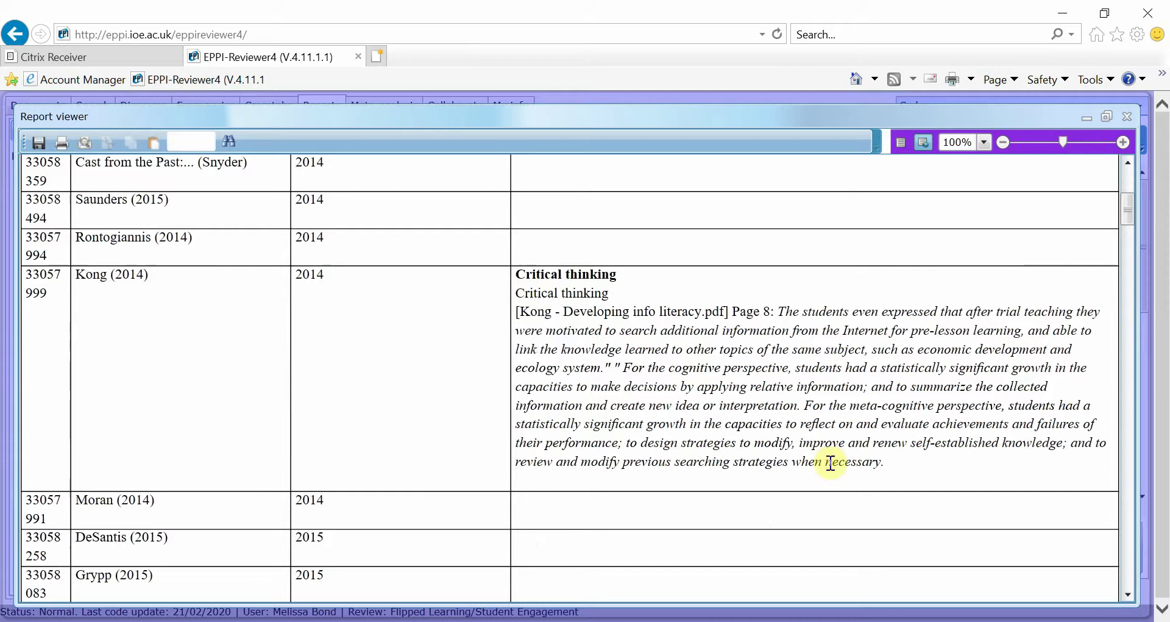
click(1127, 117)
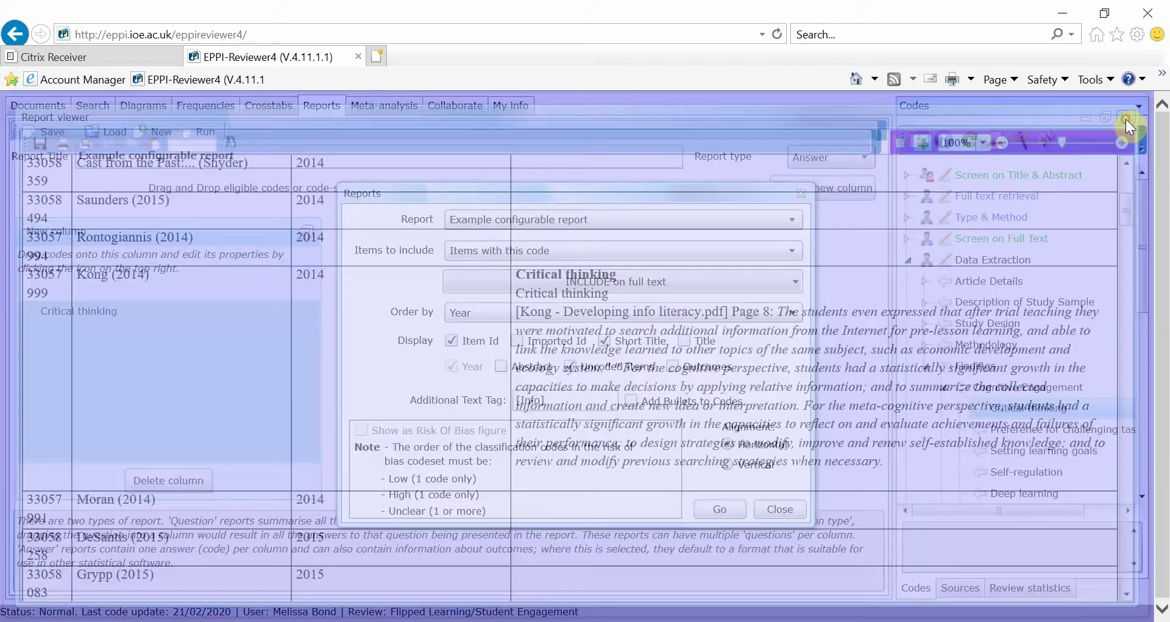
Close the run options and add a second report column containing the Critical thinking code
click(776, 511)
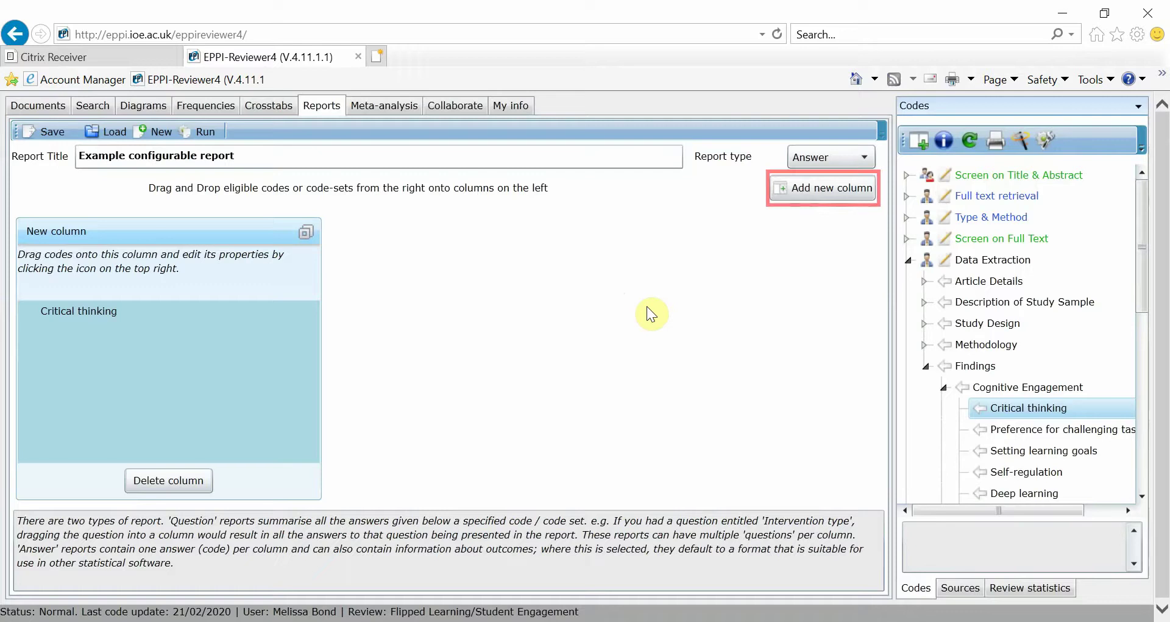
click(780, 195)
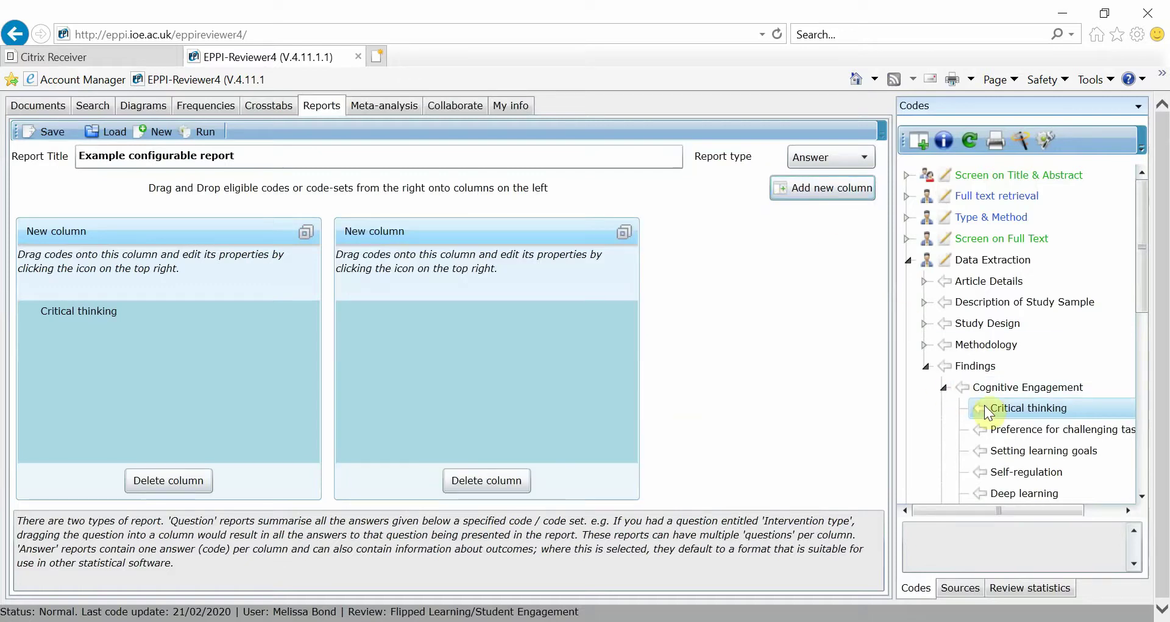
mouse_move(985, 407)
mouse_down()
mouse_move(719, 393)
mouse_move(506, 350)
mouse_up()
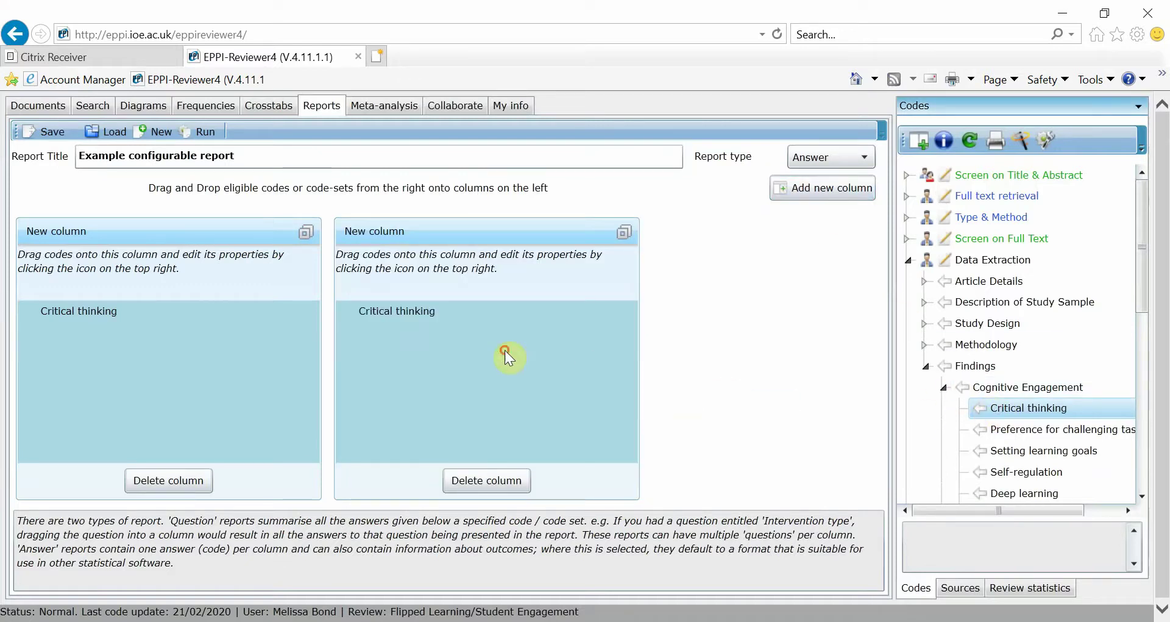
Rename the first column from 'New column' to 'Critical thinking', clearing the code's own title
click(307, 232)
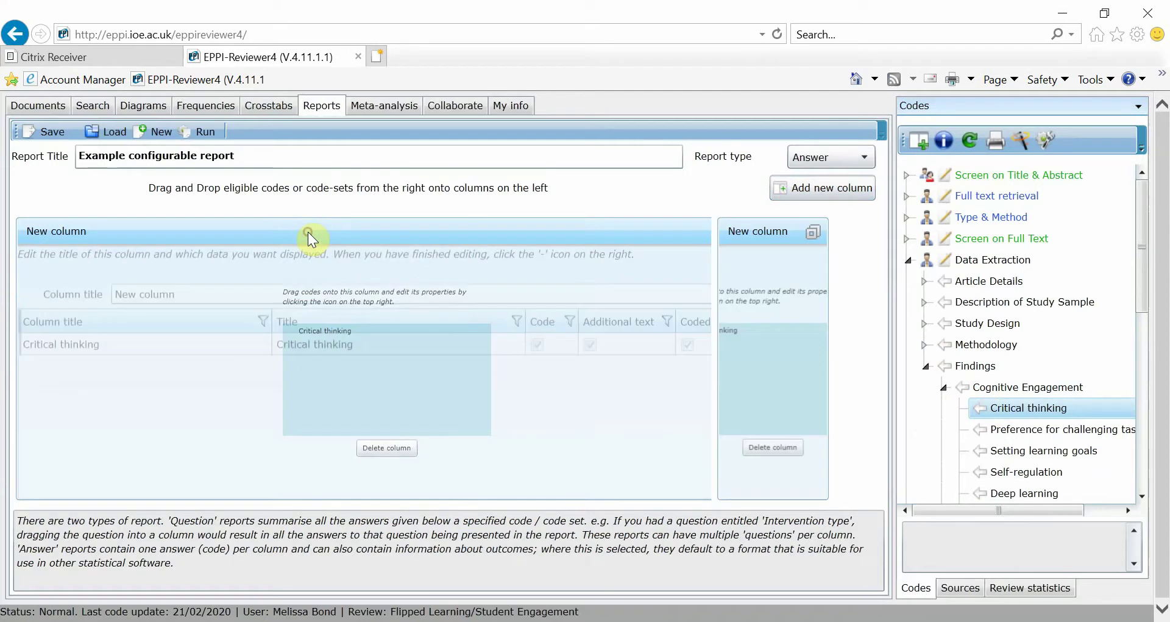
click(118, 343)
click(122, 343)
key(ctrl+c)
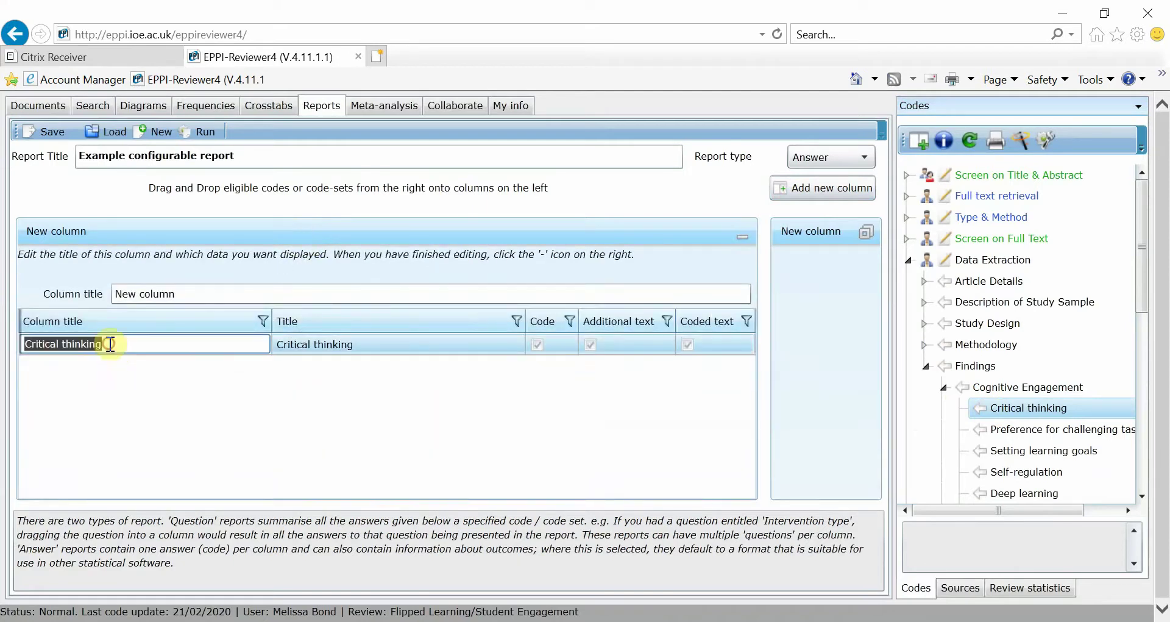
key(BackSpace)
click(167, 297)
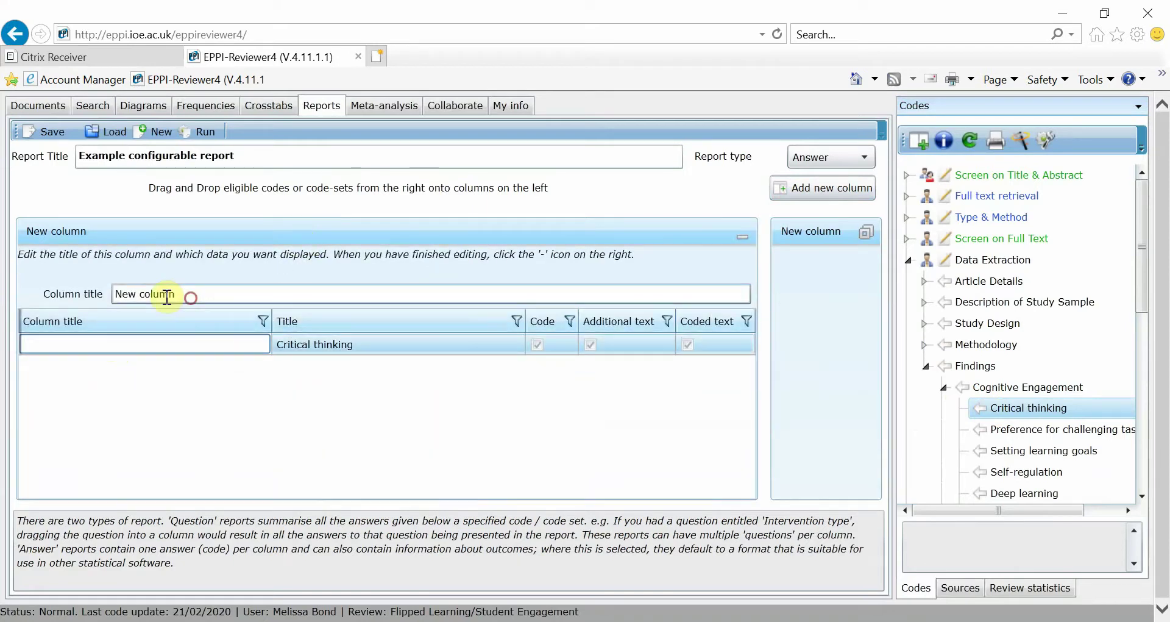
triple_click(167, 296)
key(ctrl+v)
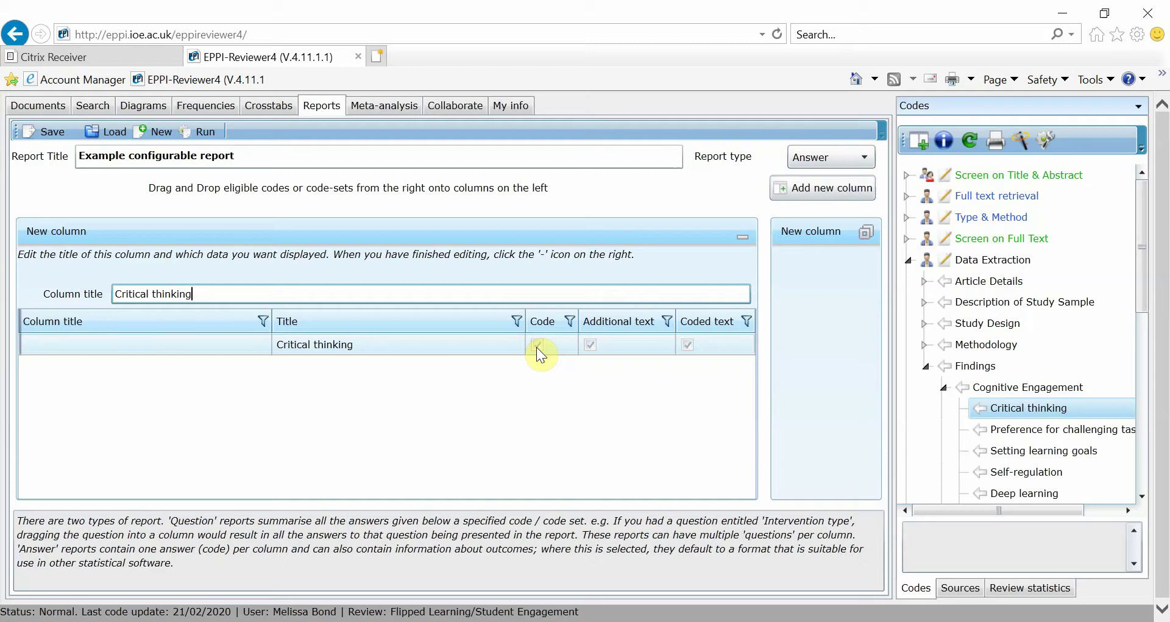
Turn off Additional text and Coded text for the Critical thinking column and collapse it
click(590, 344)
click(591, 343)
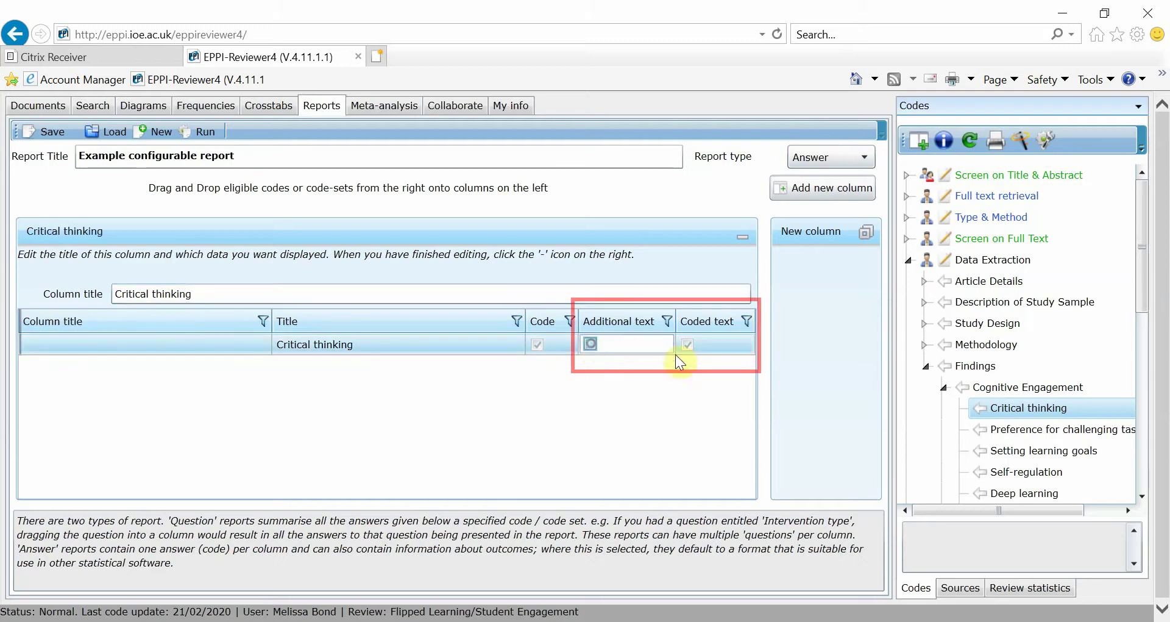
click(686, 343)
click(686, 342)
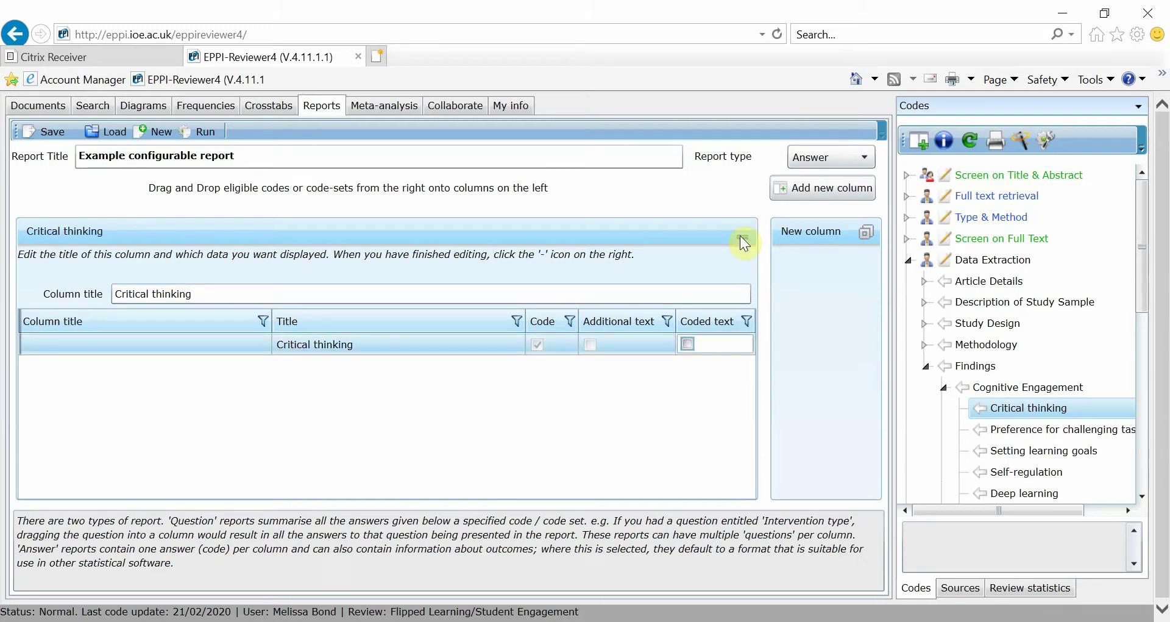
click(742, 236)
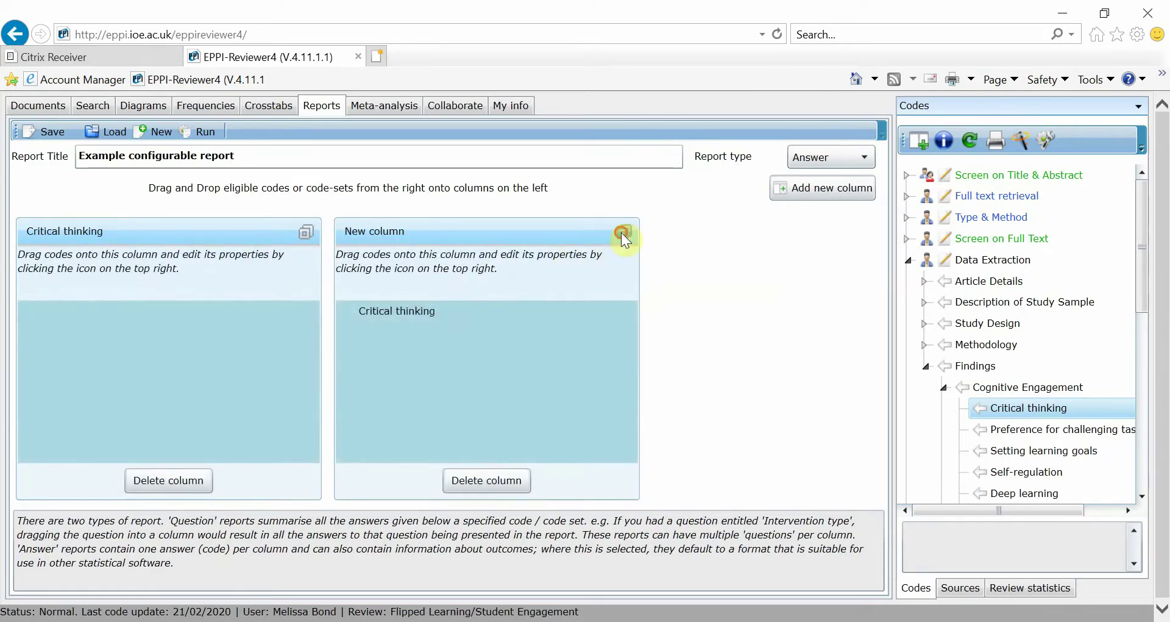
Title the second column 'Critical thinking quotes', turn off its Code option, and collapse it
click(620, 232)
click(126, 346)
click(130, 344)
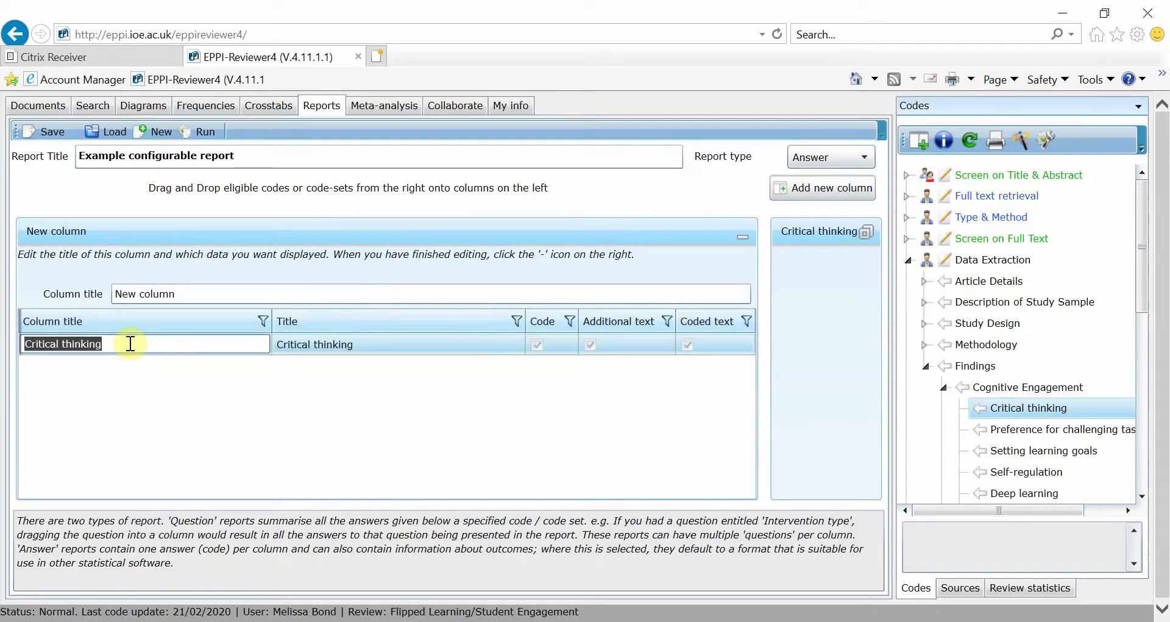
key(ctrl+x)
triple_click(251, 293)
key(ctrl+v)
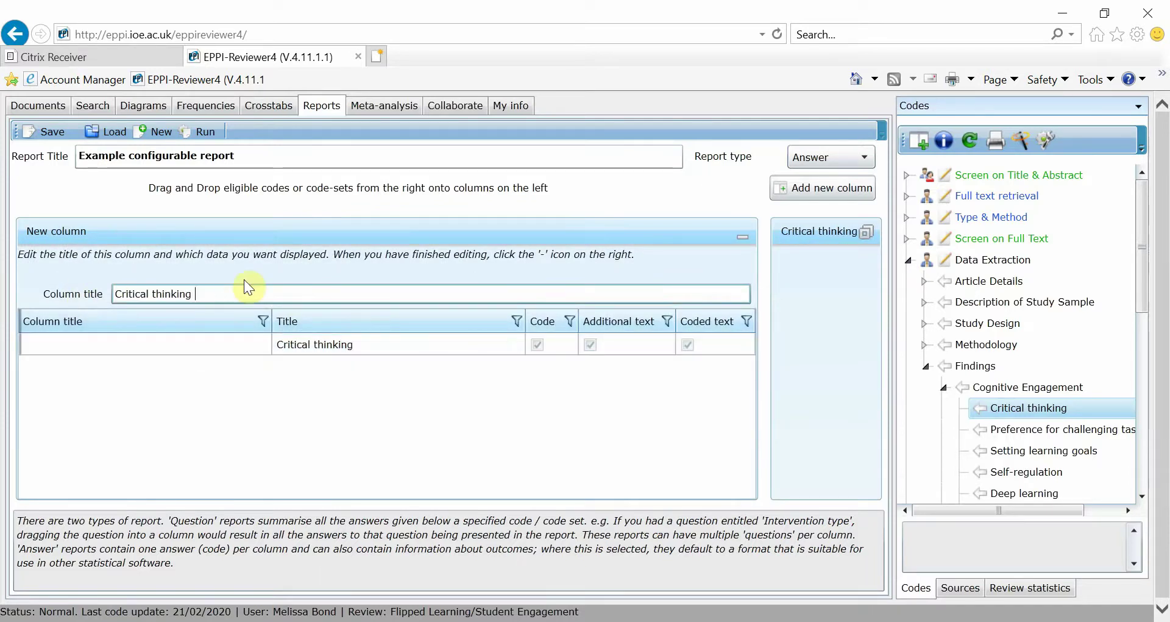
text(quotes)
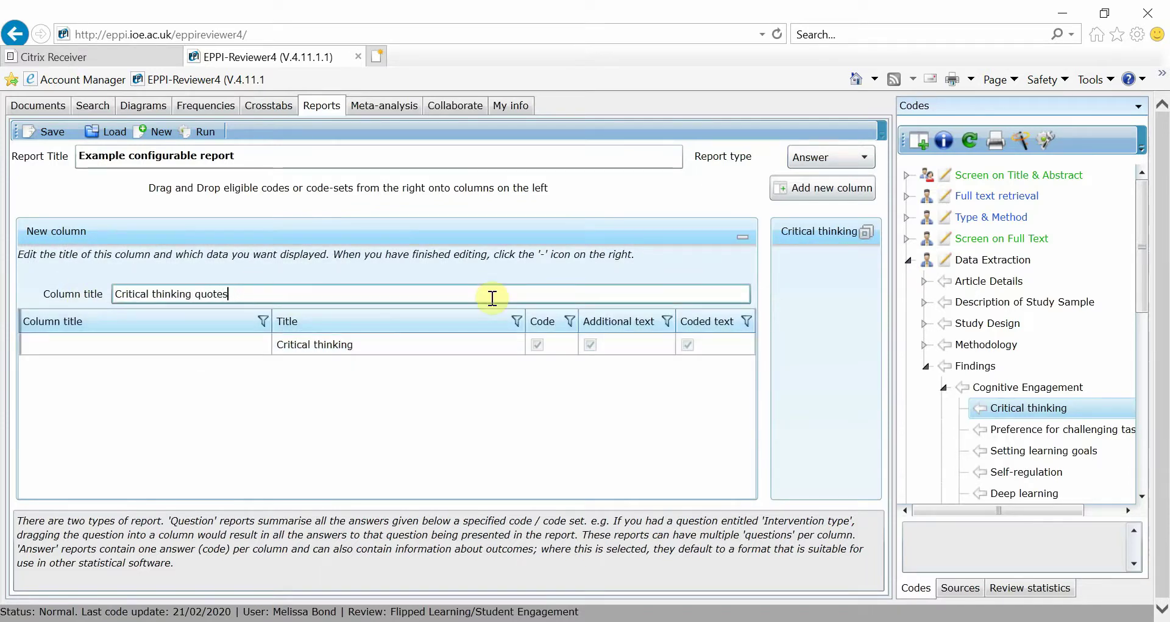
click(540, 348)
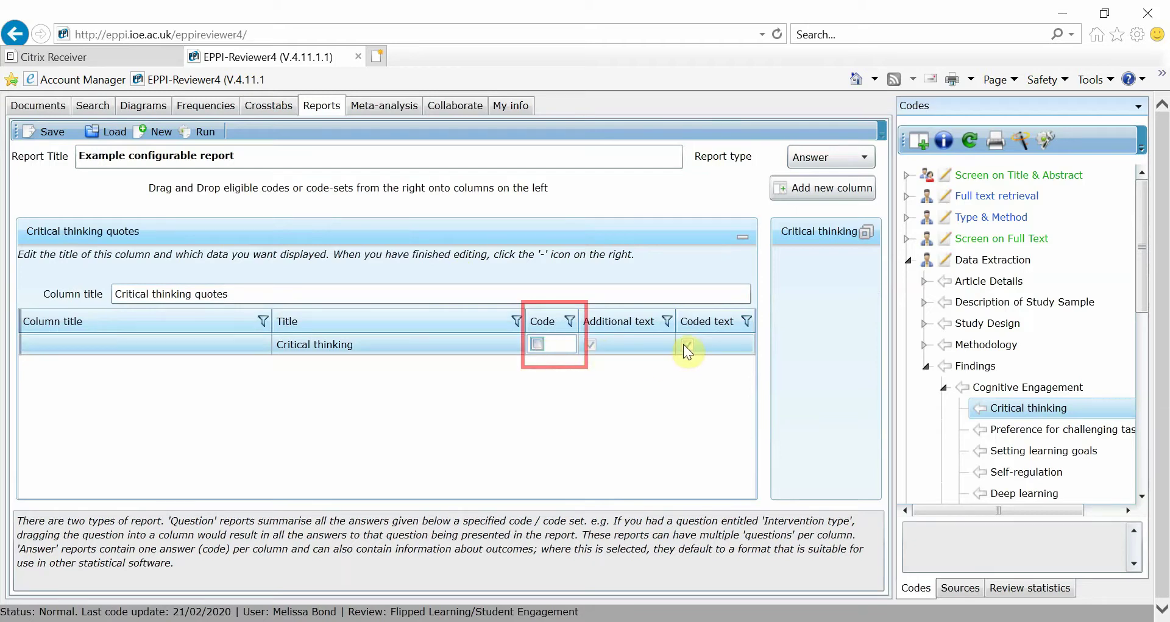
click(741, 236)
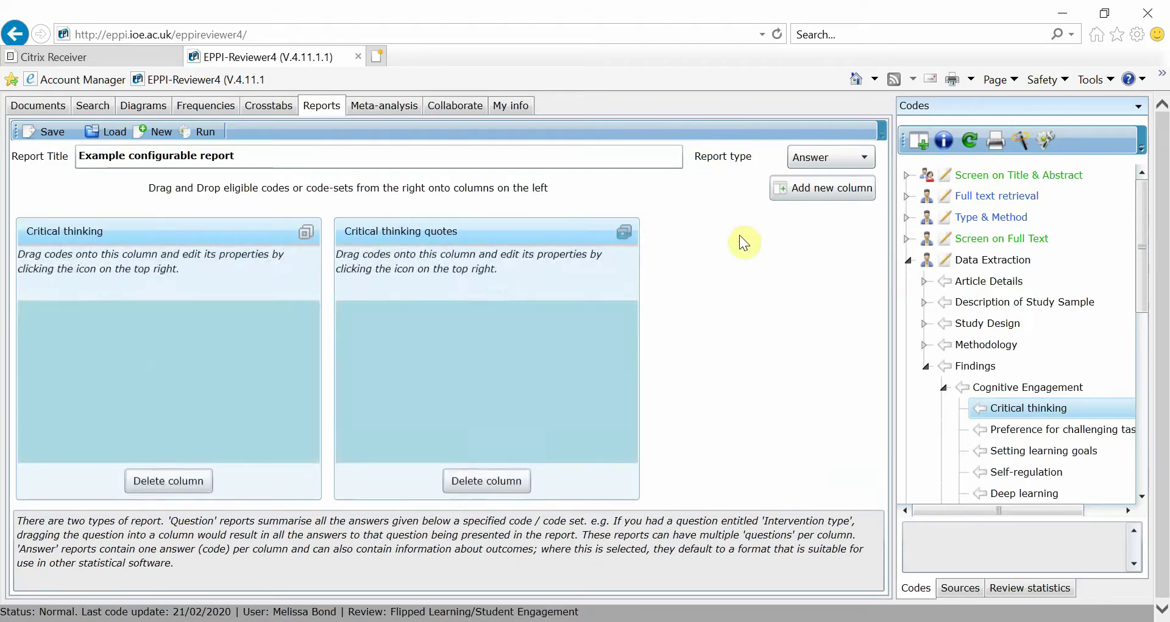
Save the report, then rerun Example configurable report to view both Critical thinking columns
click(42, 132)
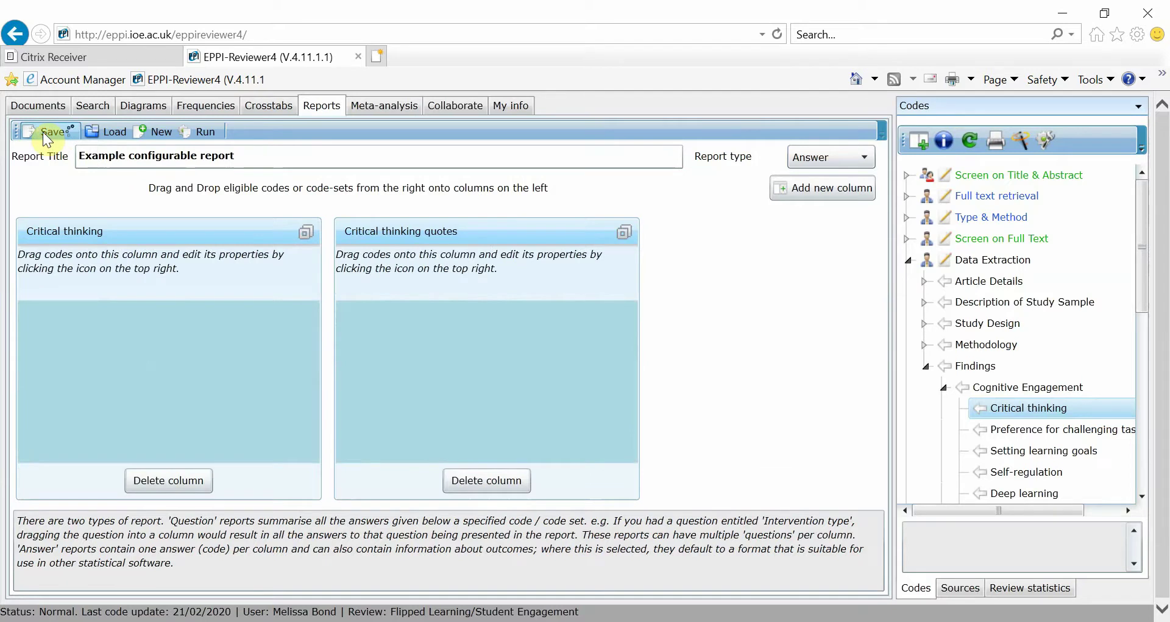
click(199, 134)
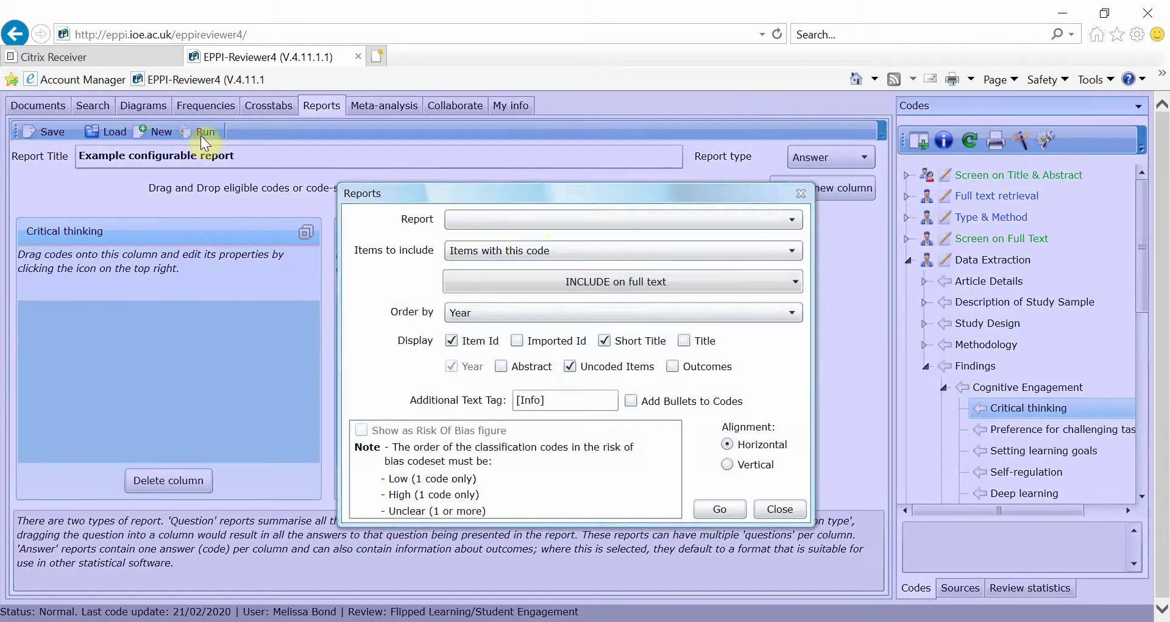
click(529, 220)
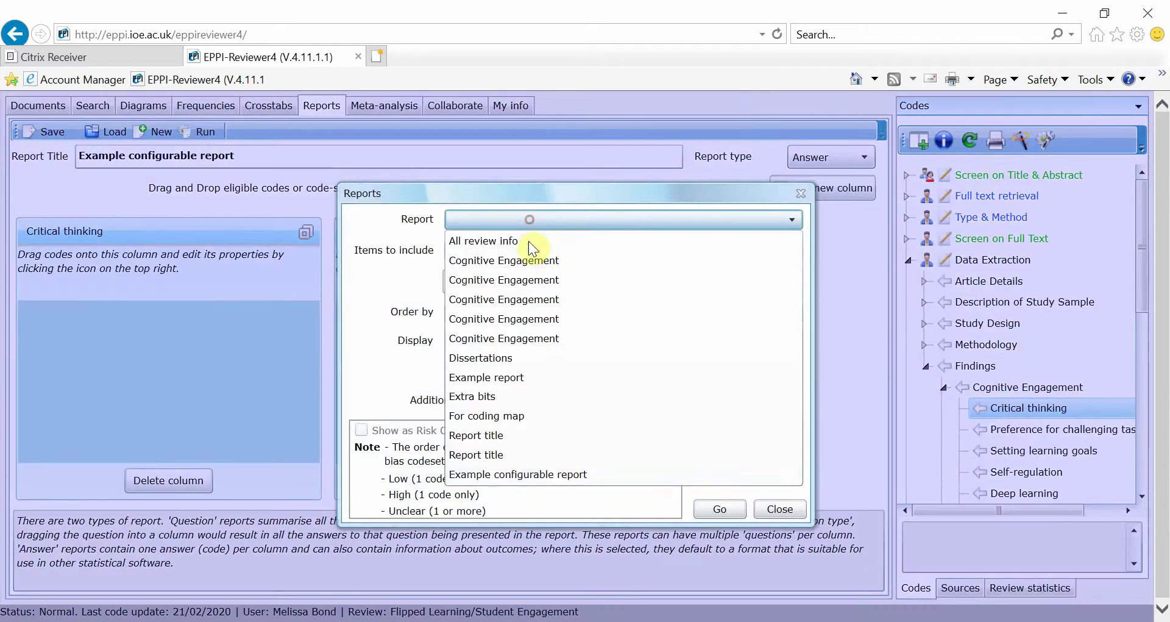
click(557, 470)
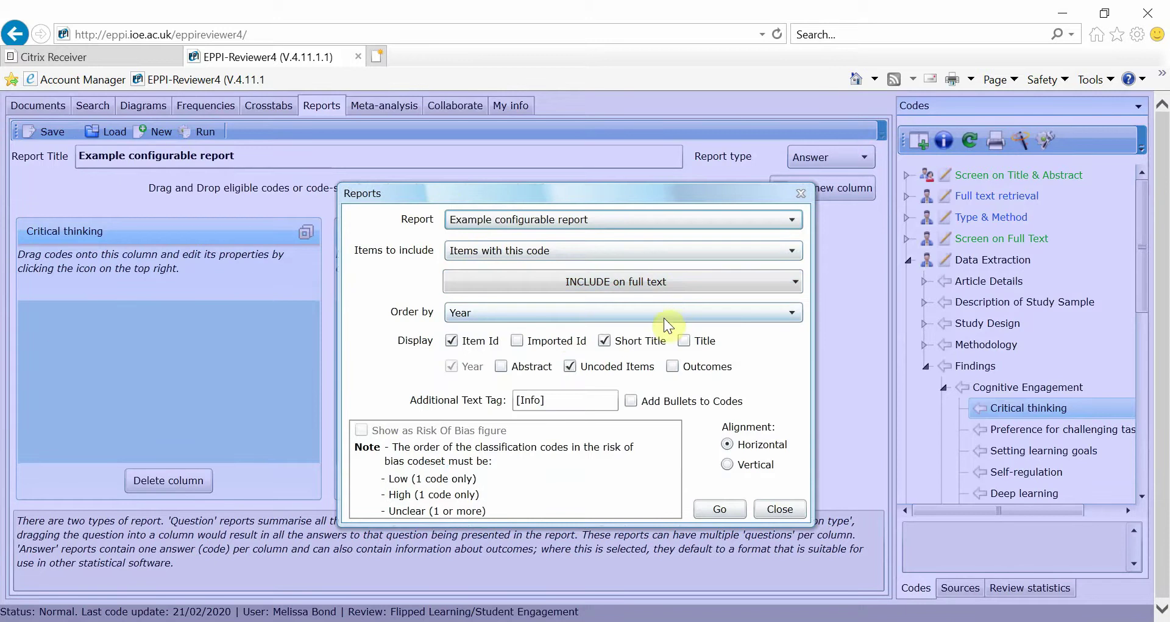
click(718, 504)
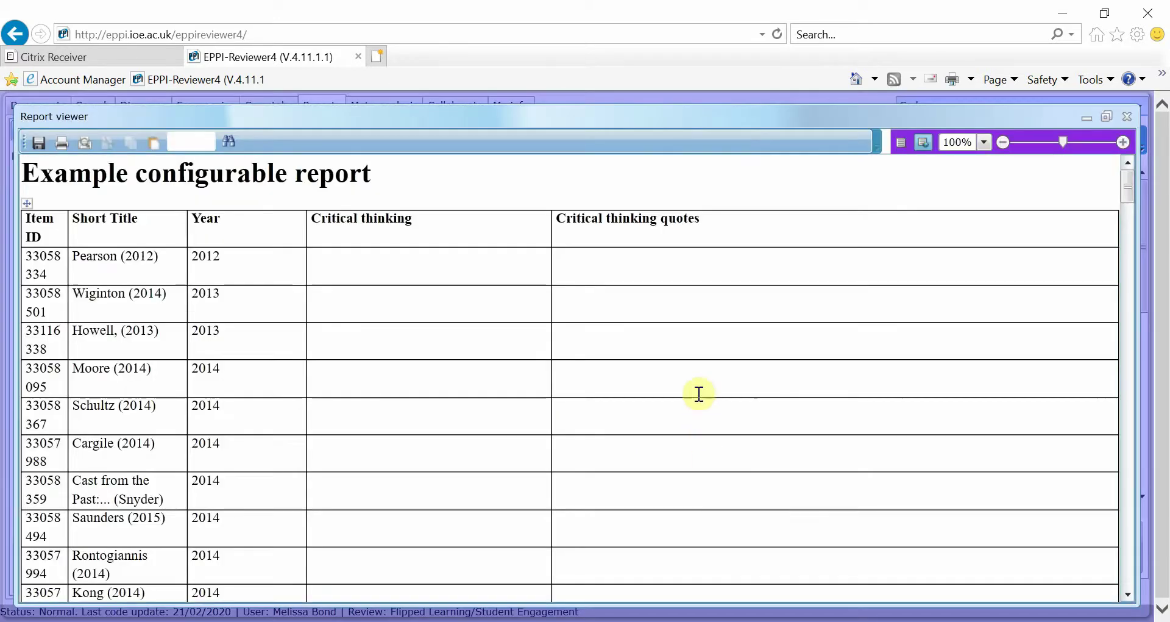
scroll(705, 334, down, 5)
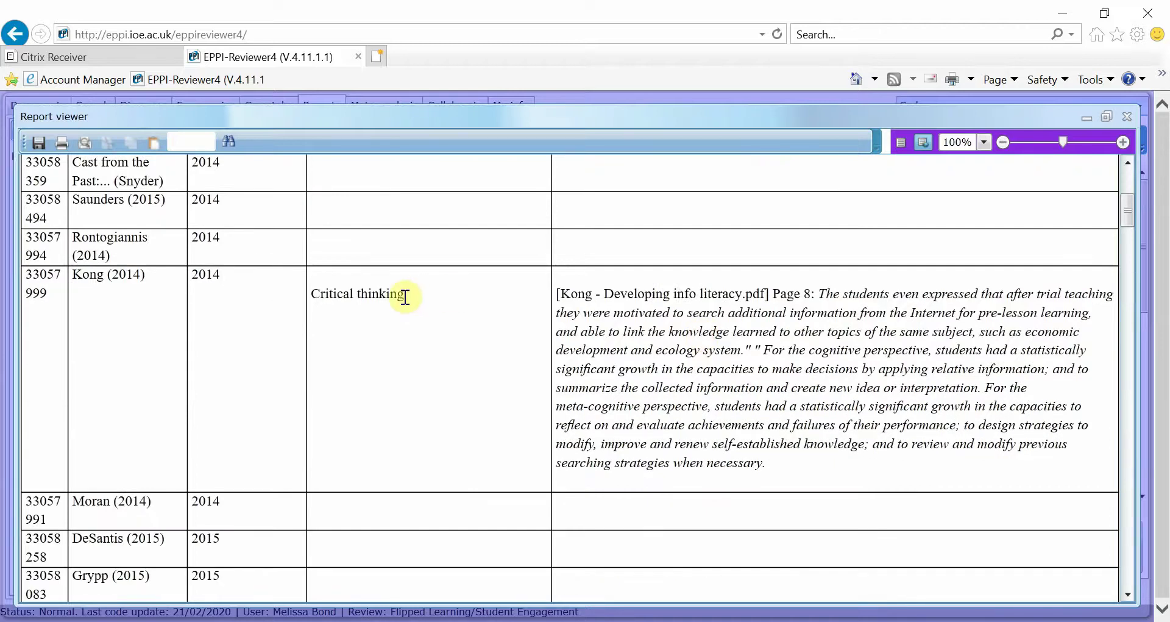
scroll(789, 379, down, 5)
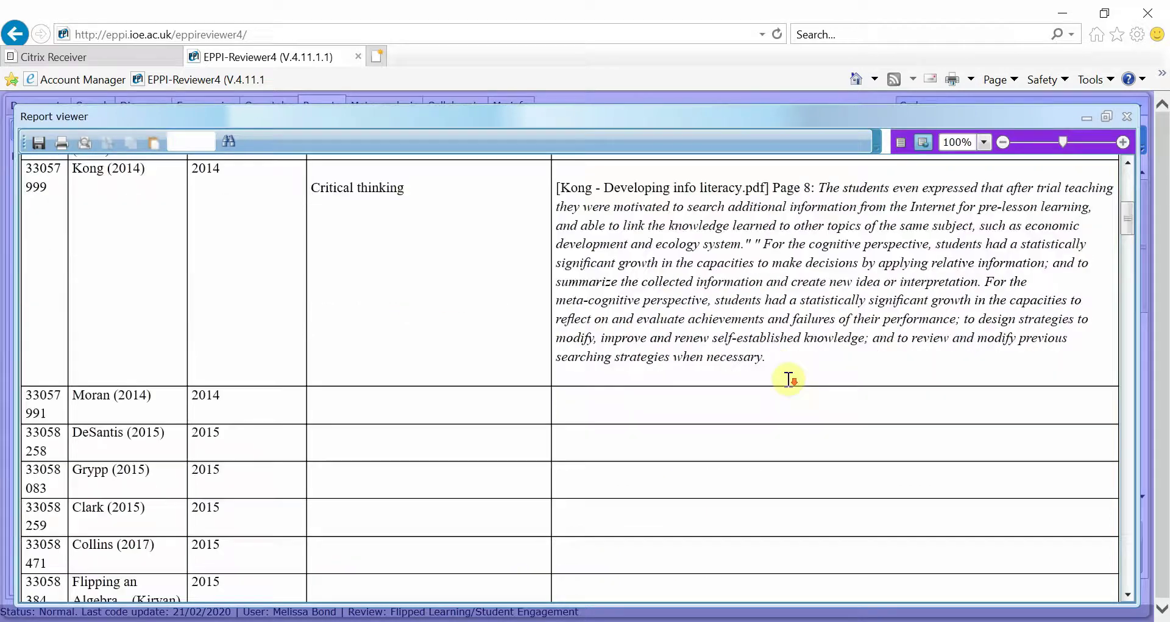
scroll(788, 379, up, 10)
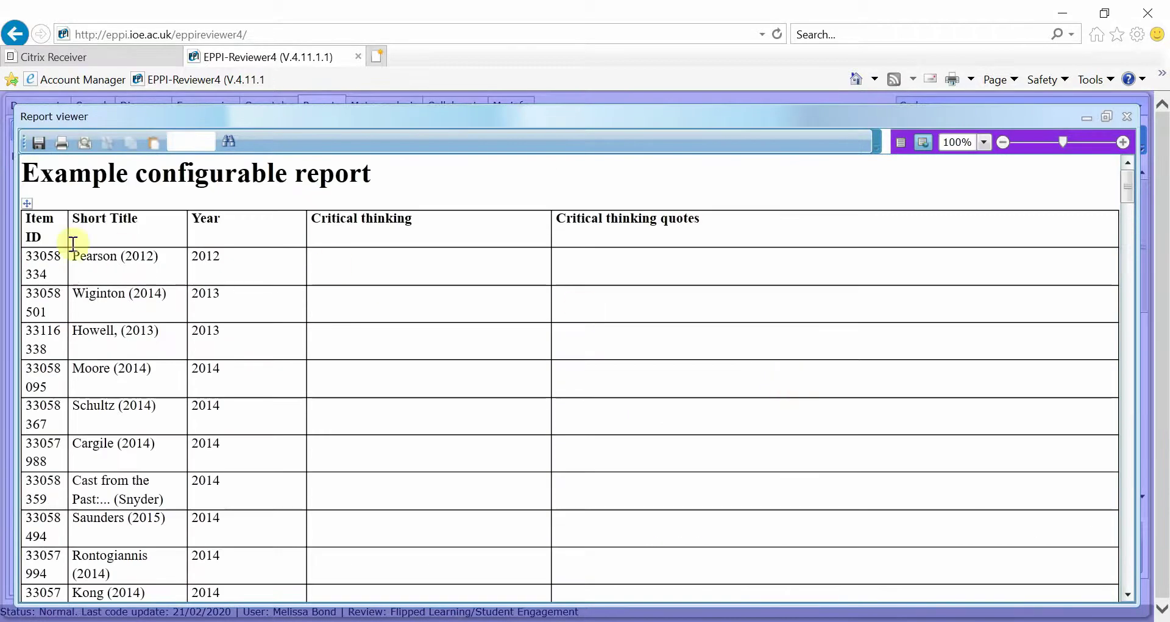
Save the report as Web Pages (*.html) over the existing 'Example config report' file
click(36, 145)
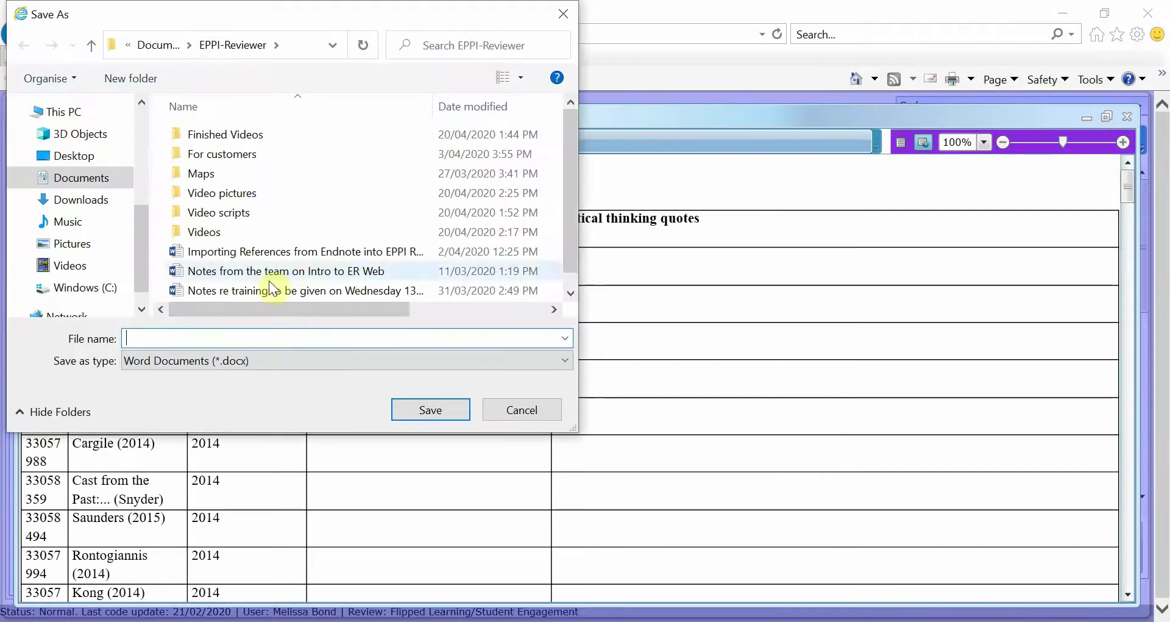
click(282, 356)
click(277, 394)
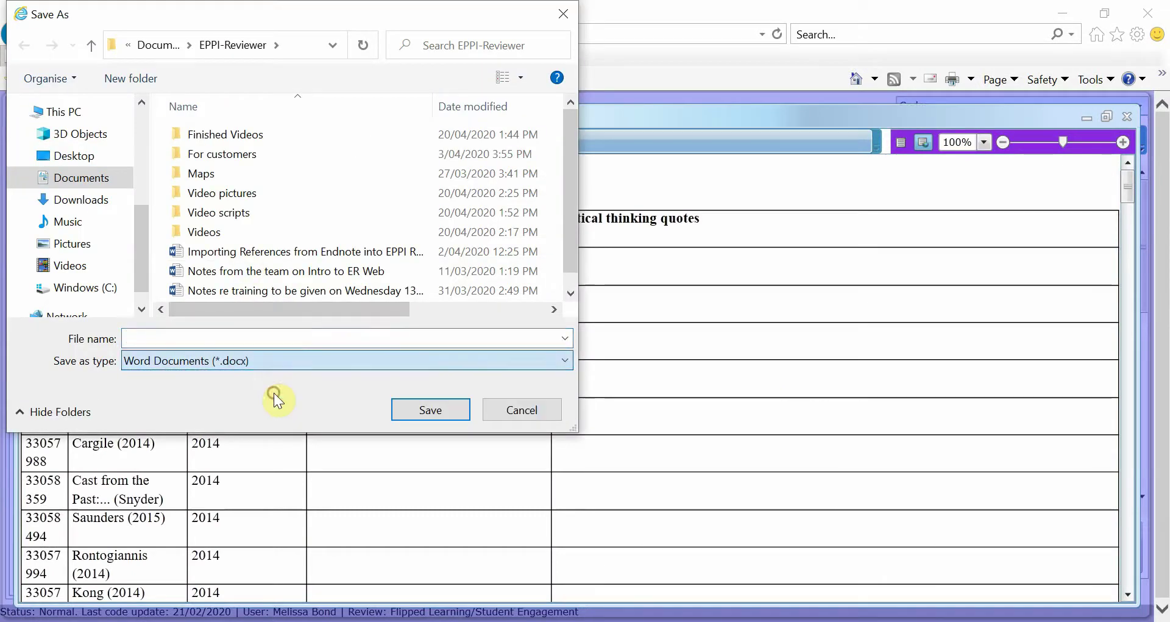
click(274, 270)
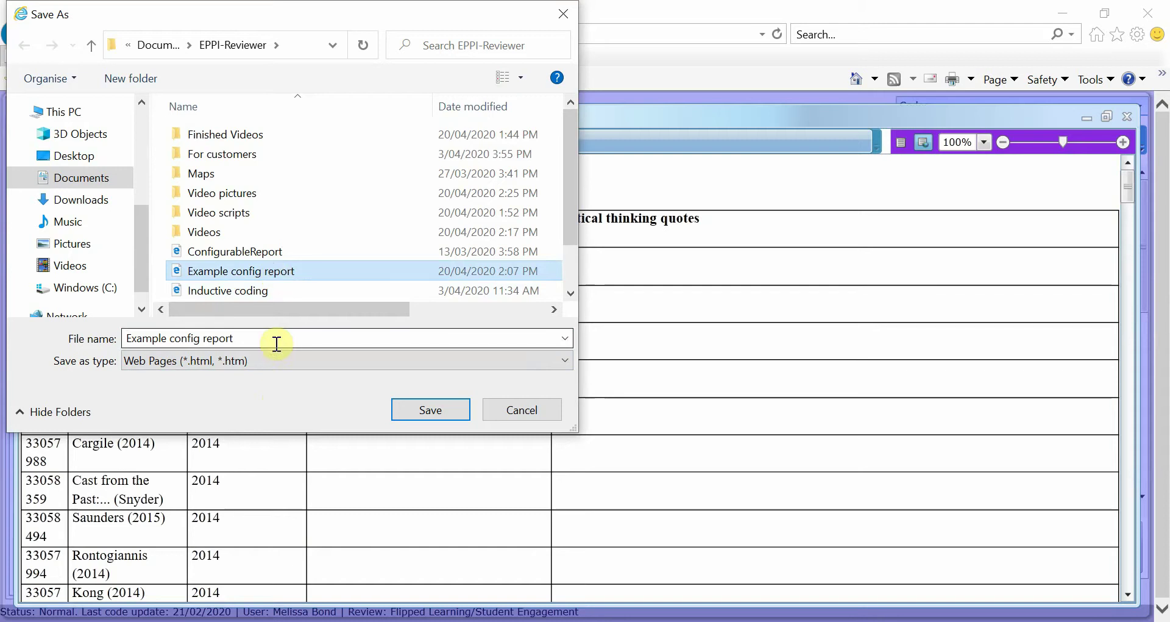
click(412, 416)
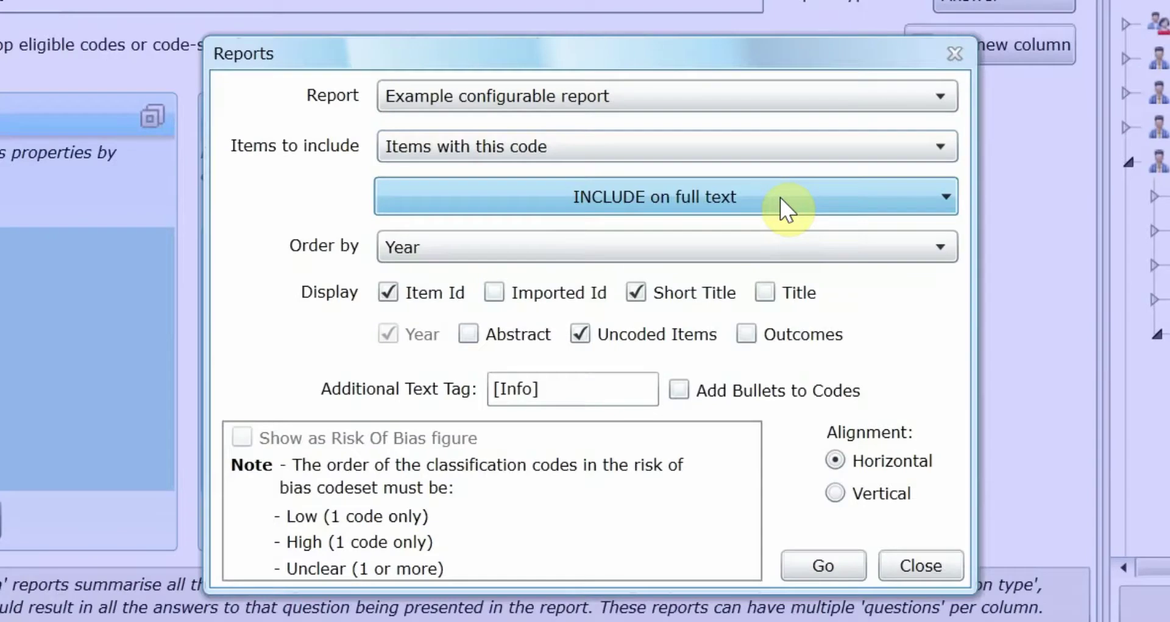
Rerun the configurable report with 'Uncoded Items' unticked and scroll through the results
click(638, 338)
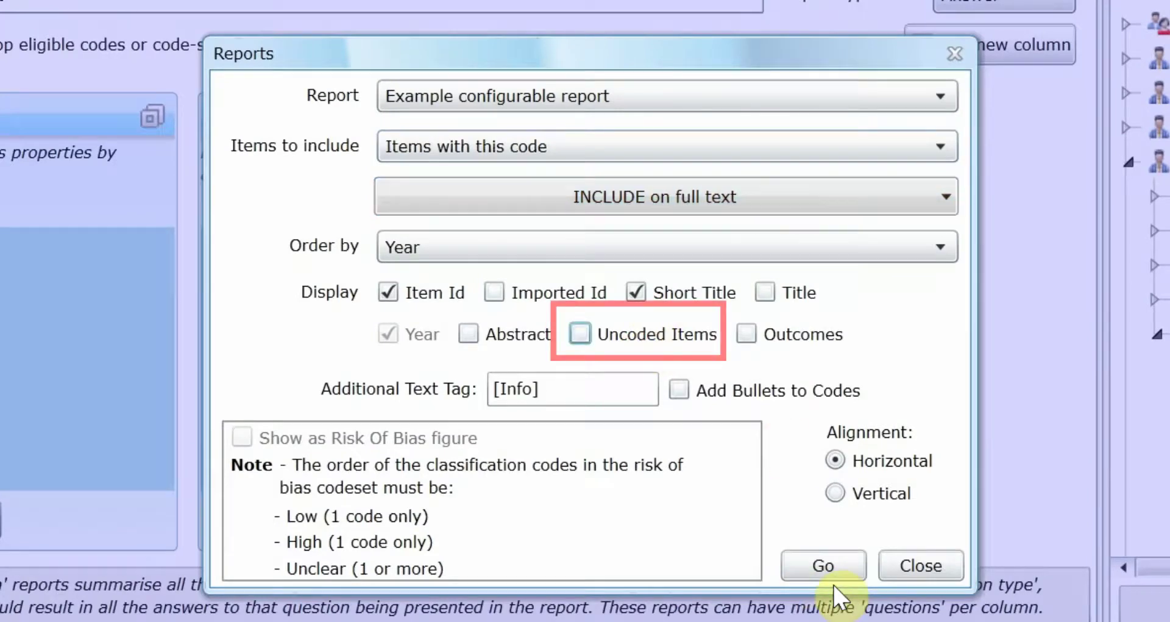
click(828, 565)
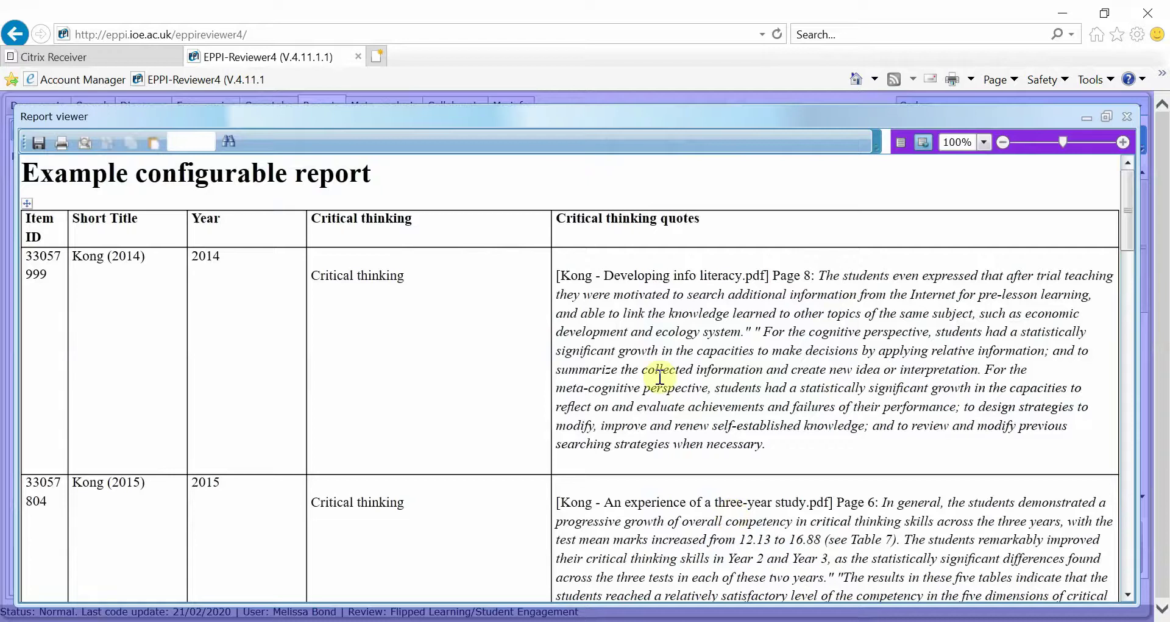
scroll(660, 377, down, 15)
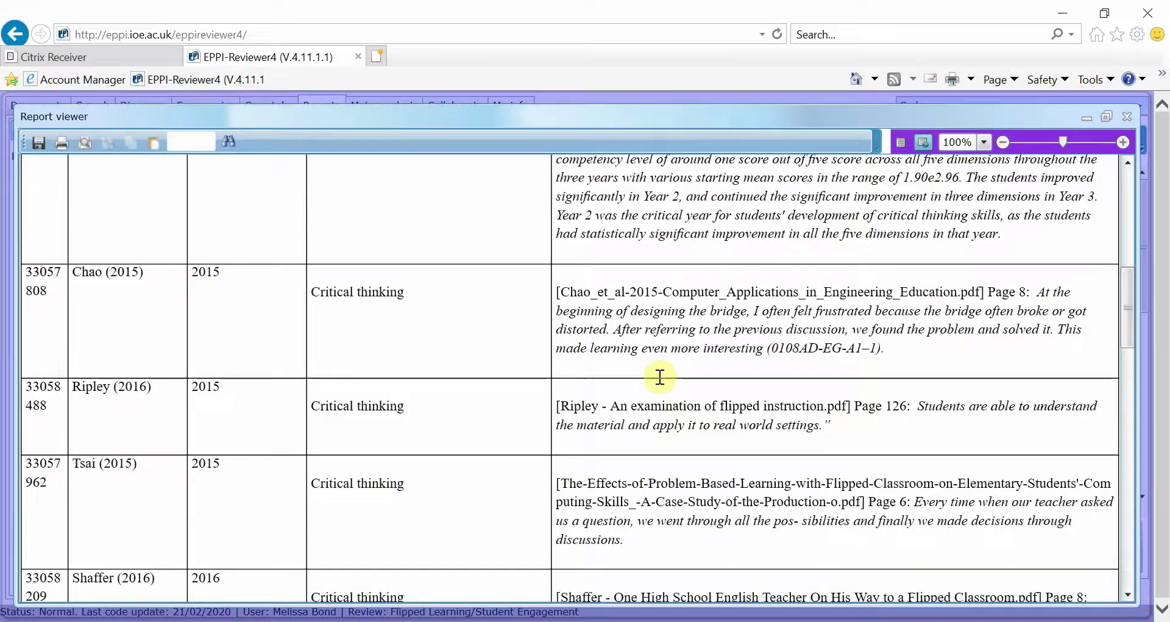
scroll(660, 376, down, 4)
scroll(660, 377, up, 20)
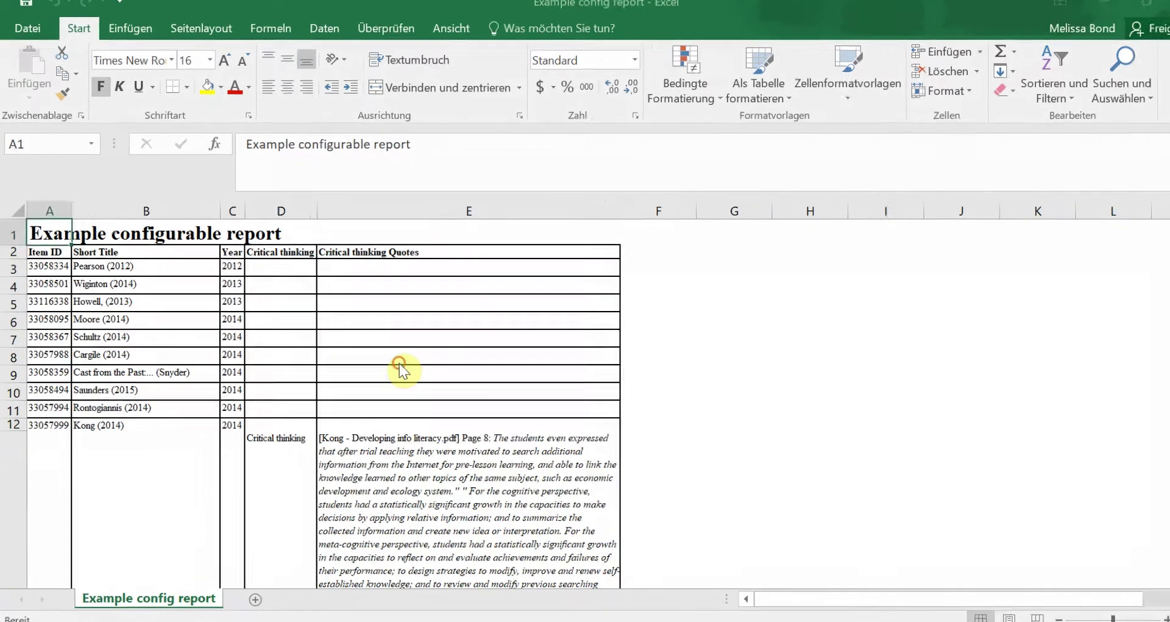
Unmerge Kong (2014)'s ID, title and year in A12:C12 and move them down to row 13
scroll(400, 364, down, 1)
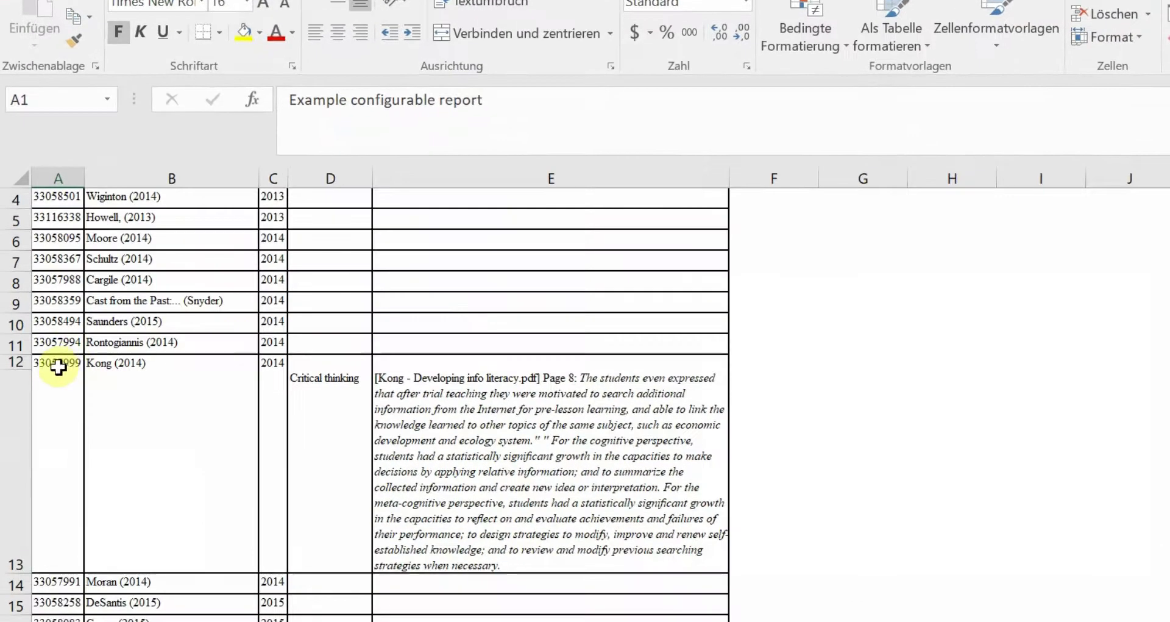
drag(58, 366, 276, 363)
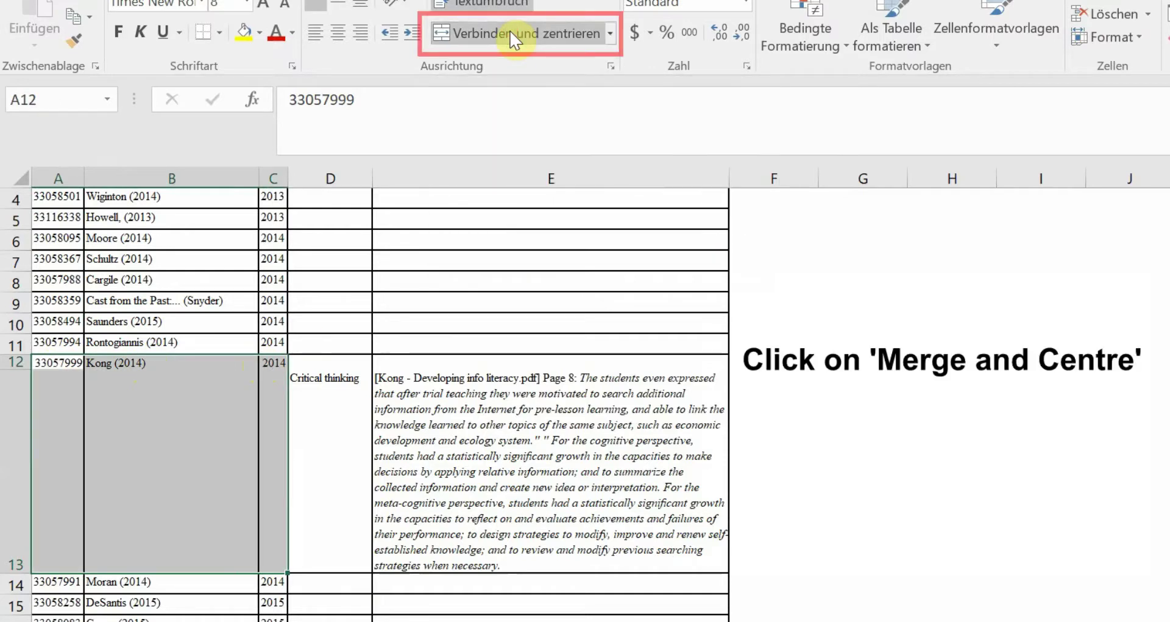
click(93, 377)
drag(54, 364, 271, 364)
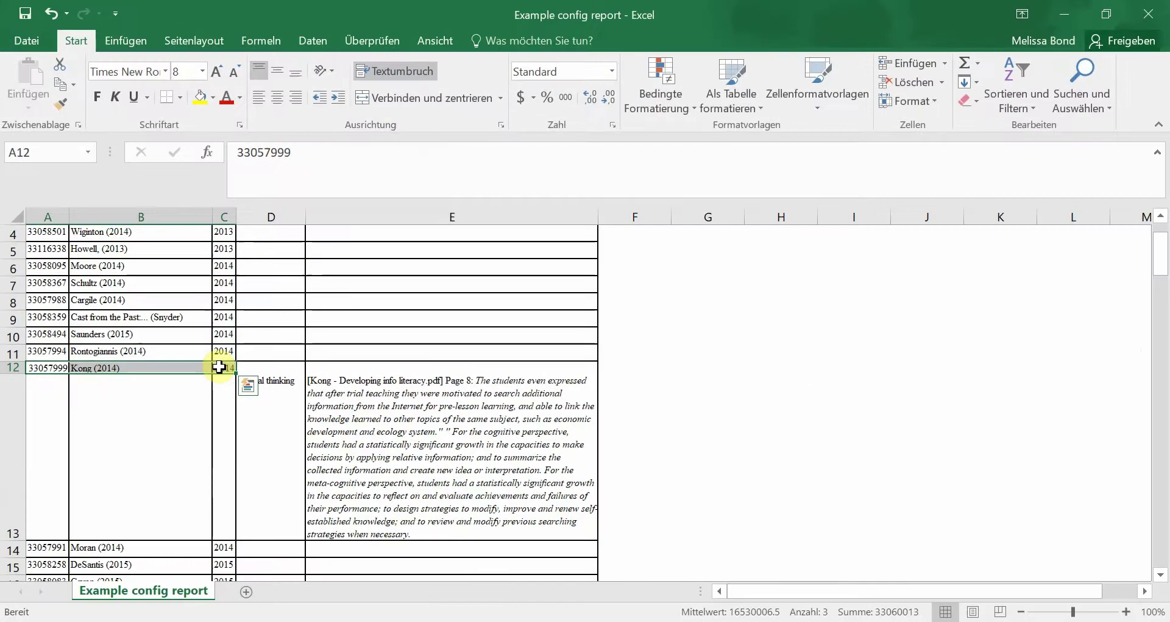
key(ctrl+c)
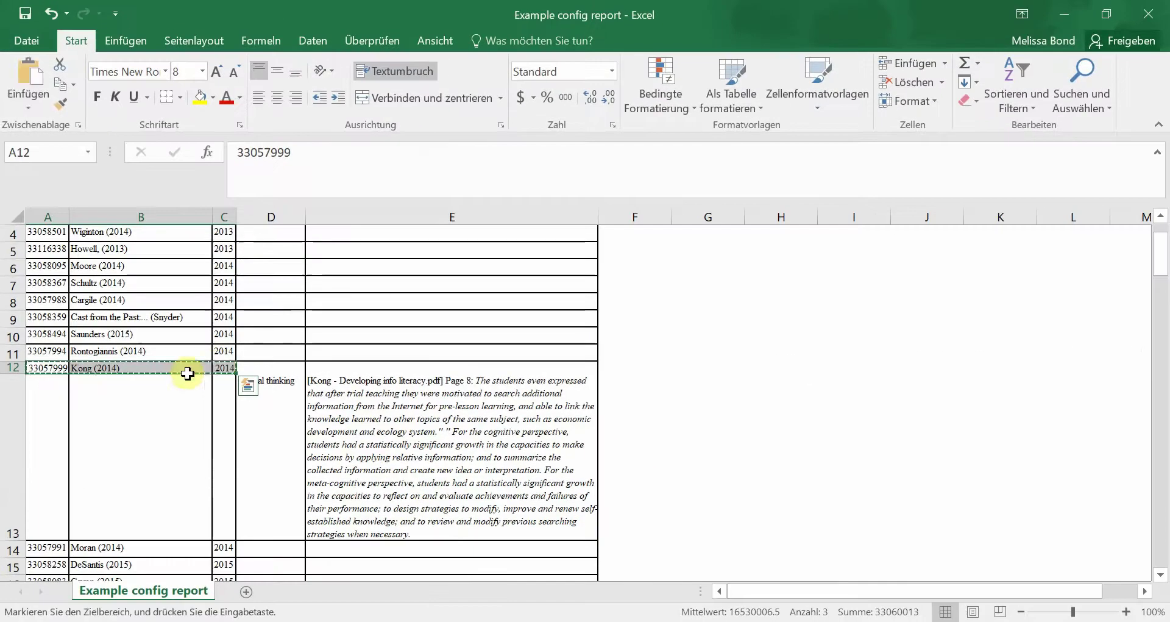
click(47, 387)
key(Return)
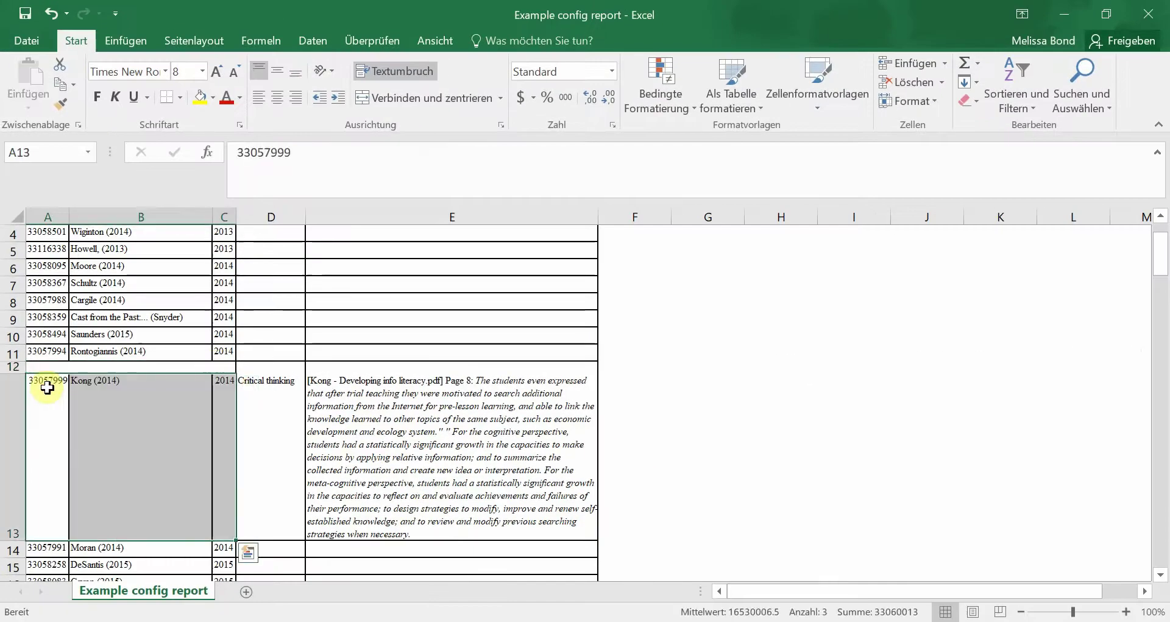
Delete the now-empty row 12
click(16, 370)
right_click(16, 370)
click(144, 263)
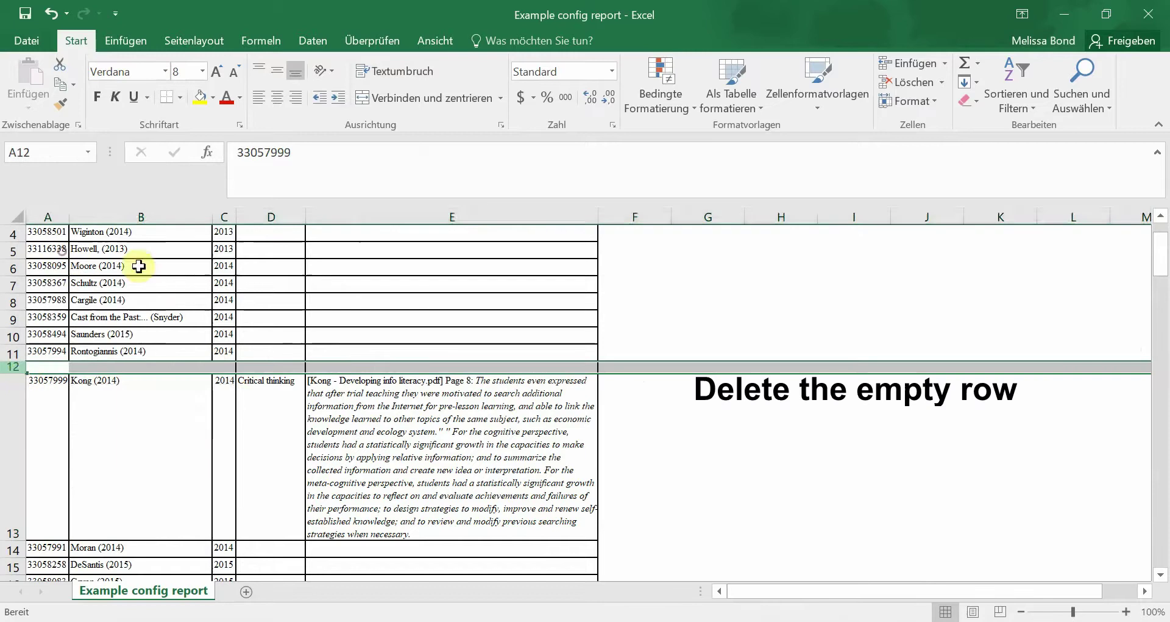
click(687, 334)
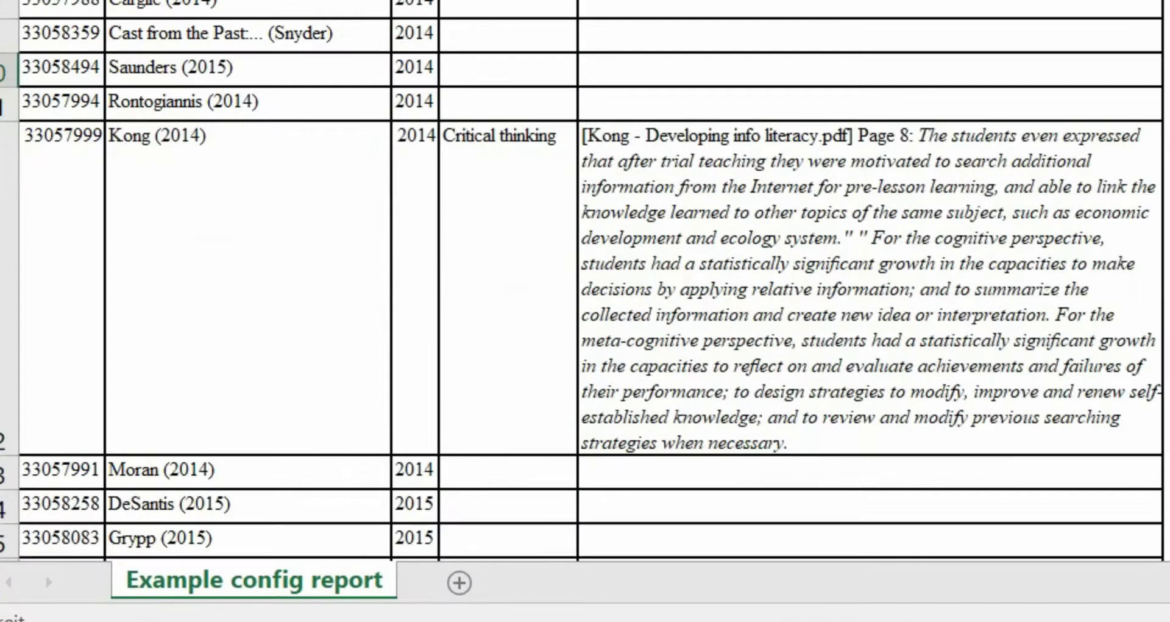
Delete the '[Kong - Developing info literacy.pdf]' prefix from the quote in E12
click(770, 190)
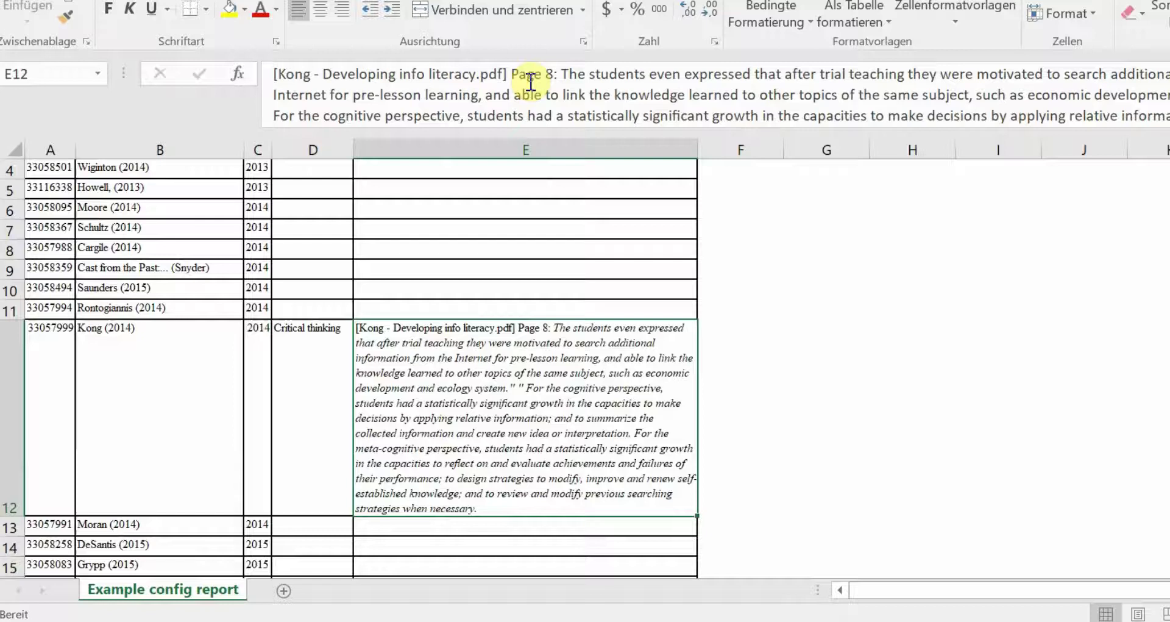
drag(515, 78, 262, 70)
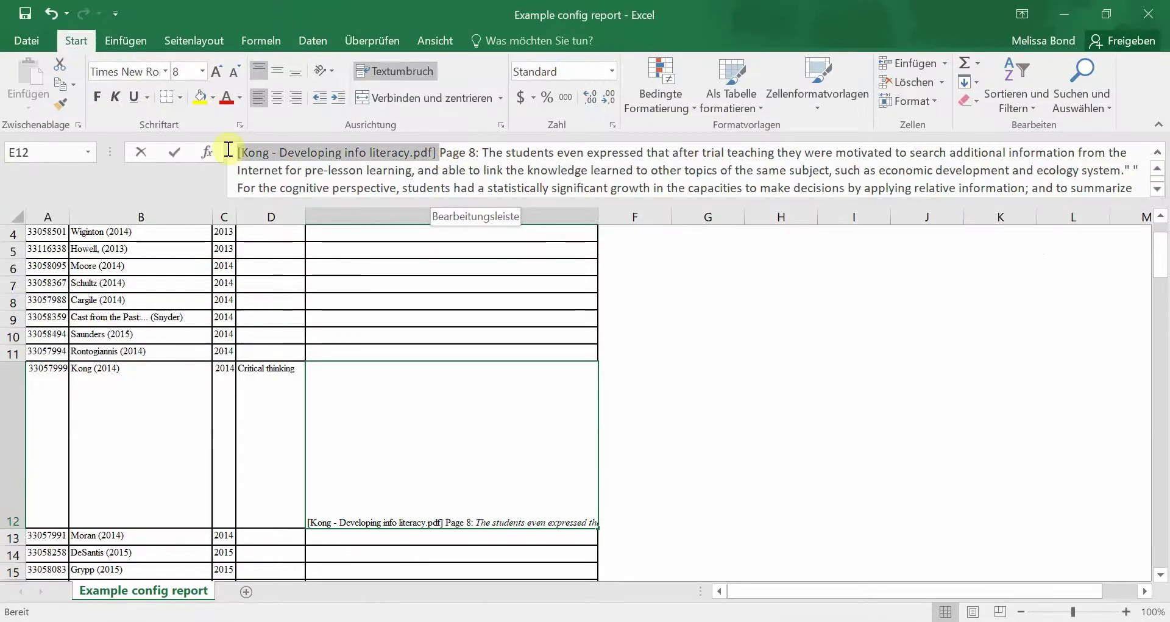
key(Delete)
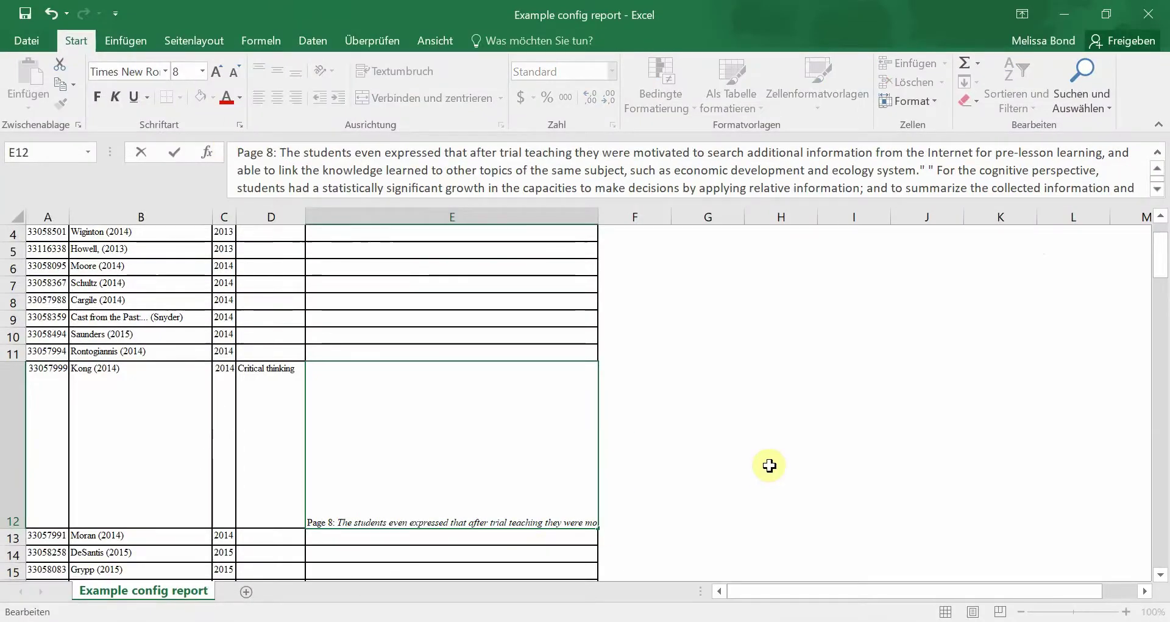
click(768, 465)
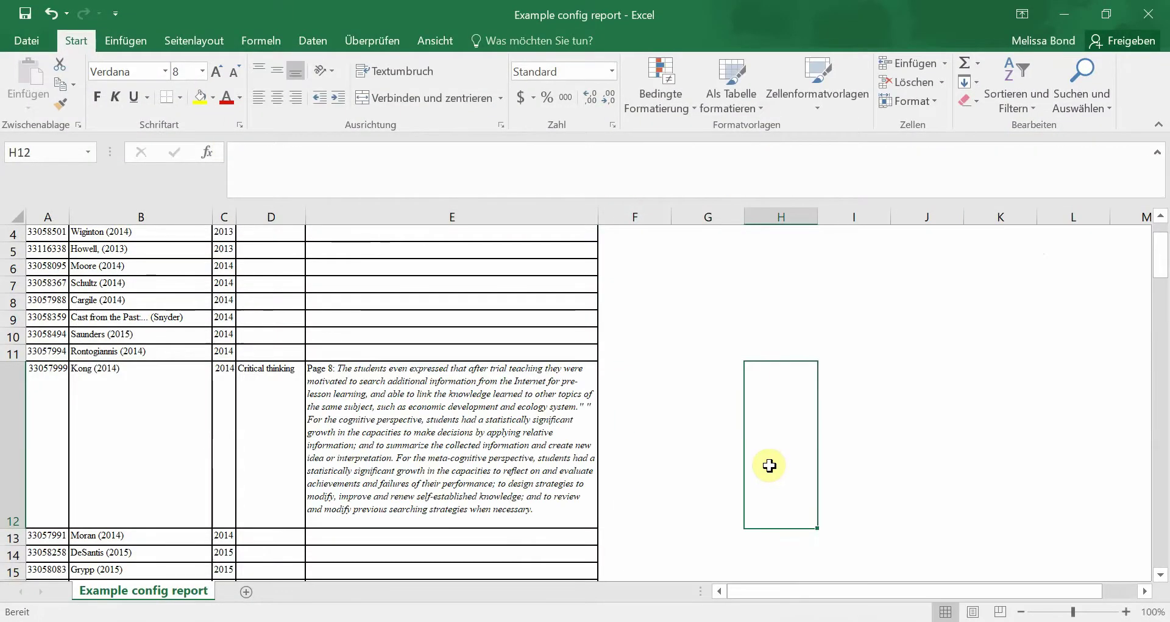
Add header filters from D2 and filter column D to show only blank entries
scroll(687, 397, up, 1)
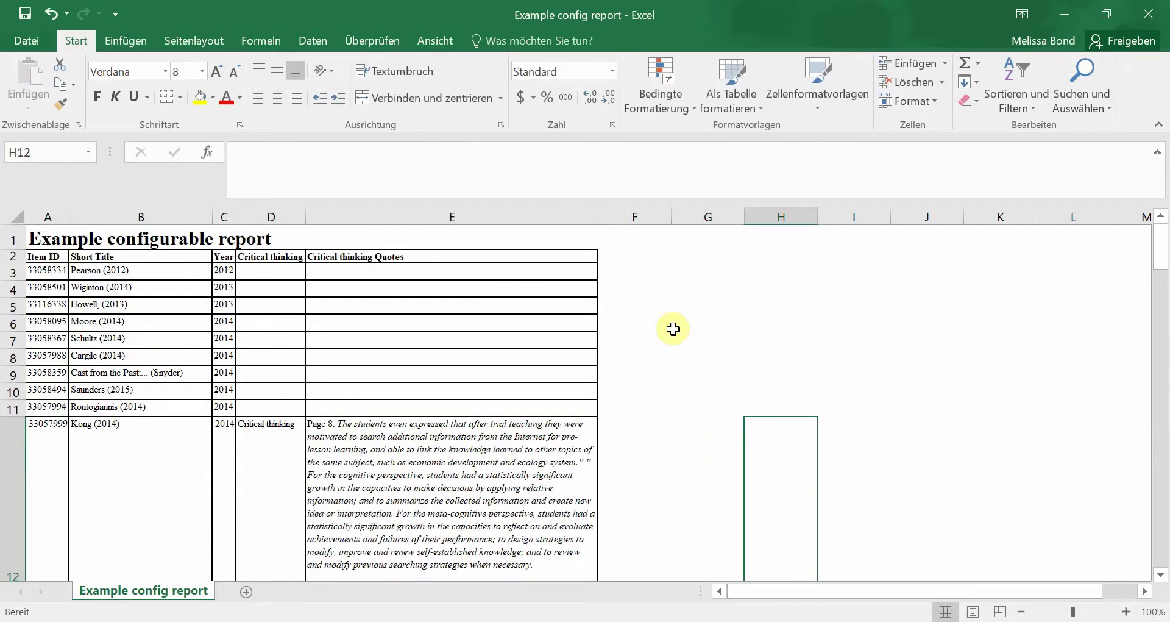
click(295, 257)
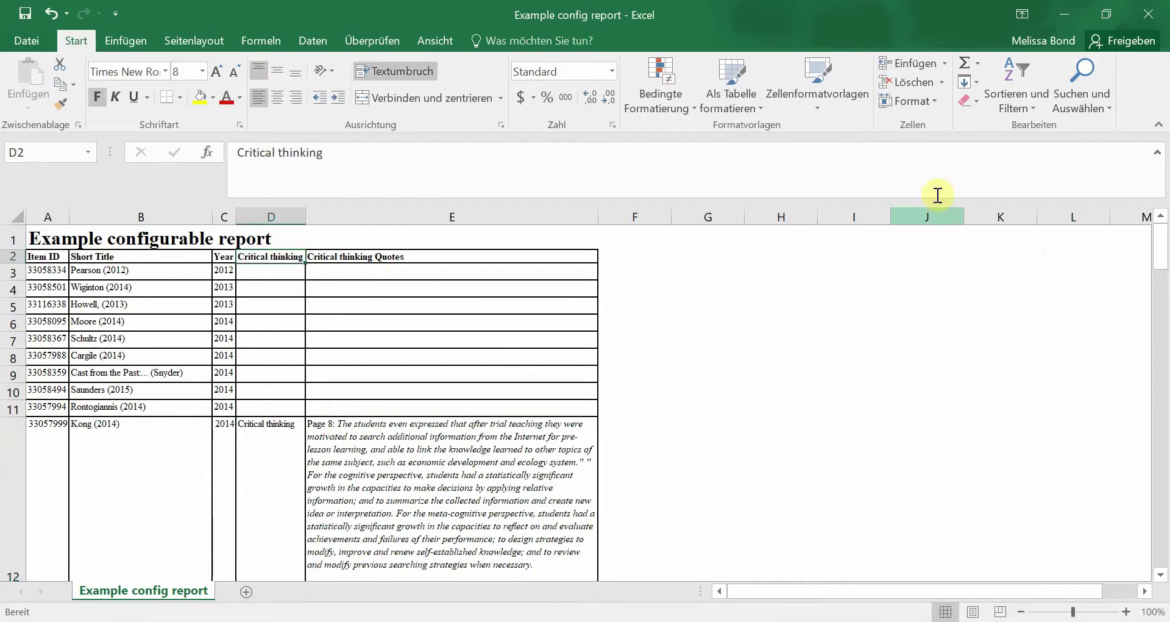
click(1019, 110)
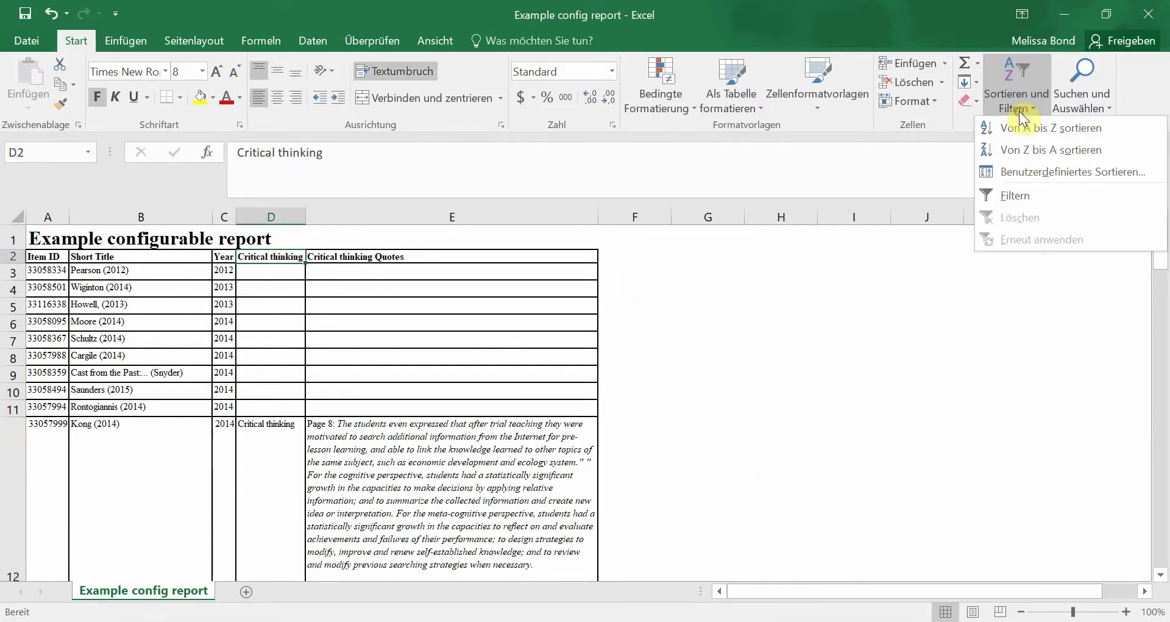
click(1009, 195)
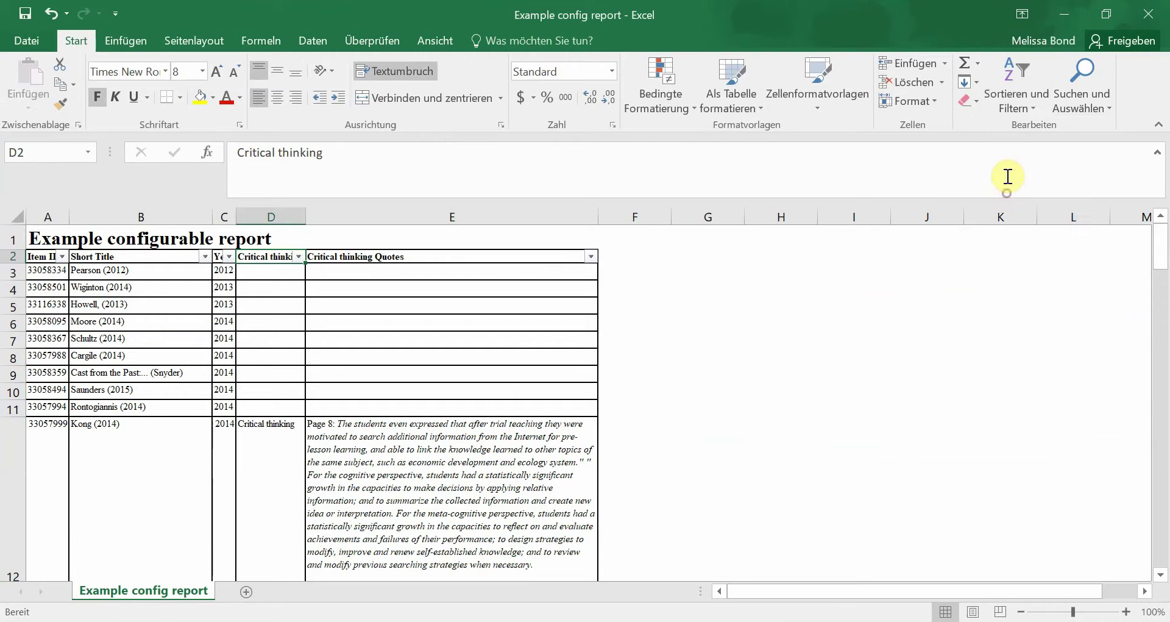
click(299, 257)
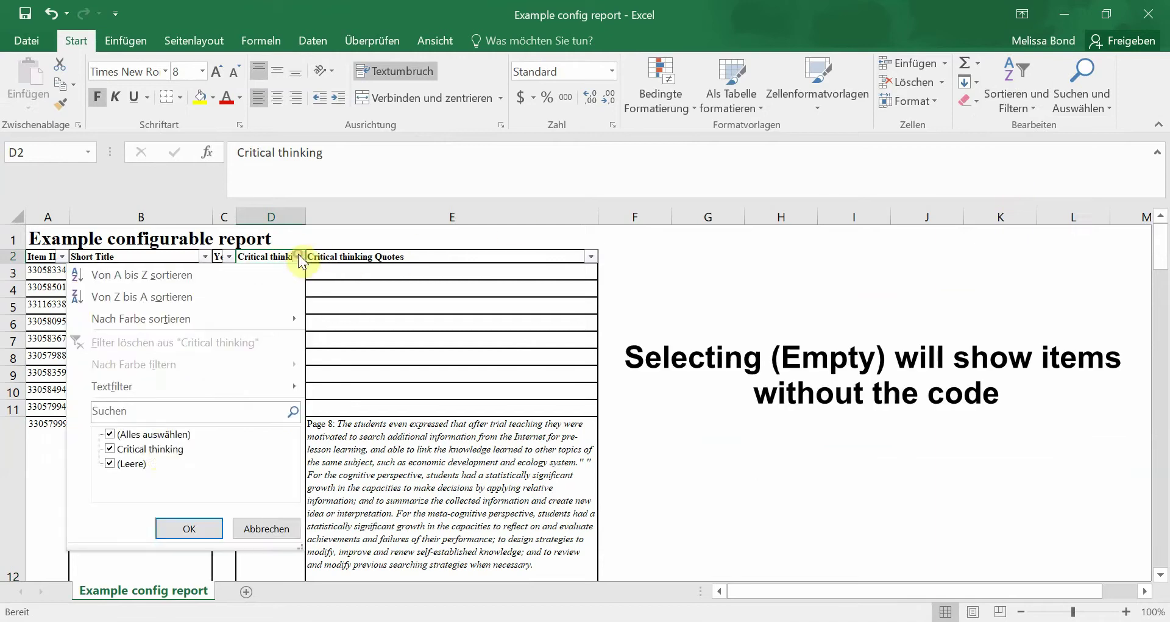
click(139, 434)
click(118, 465)
click(178, 528)
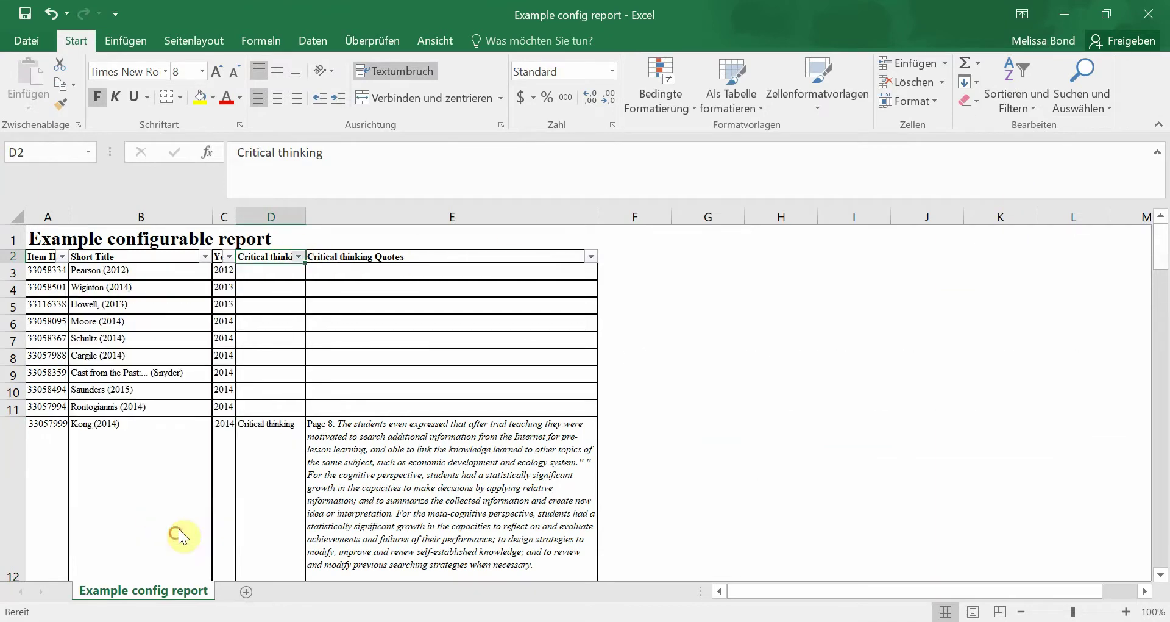
Change column D's filter to show only Critical thinking items
click(298, 257)
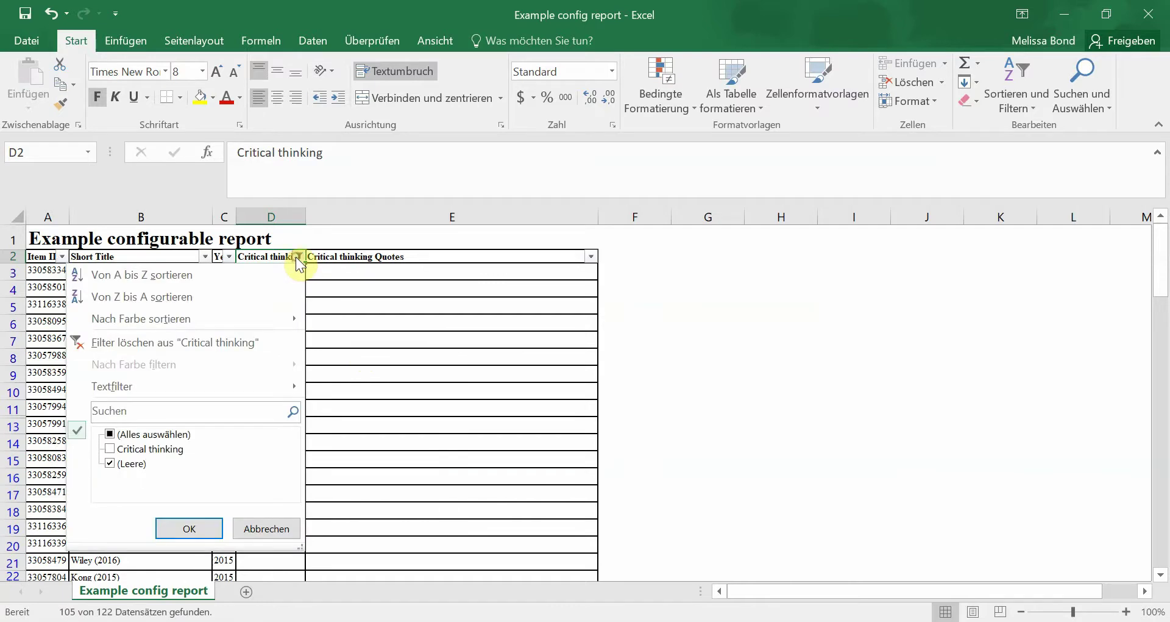
click(111, 465)
click(110, 449)
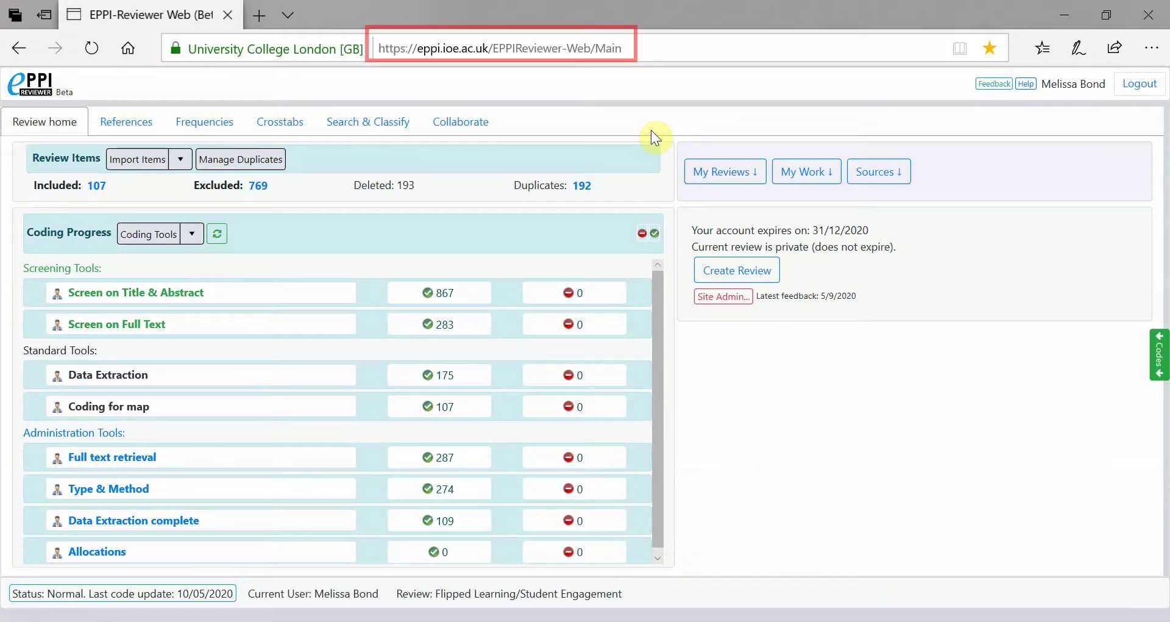
In Run Reports, set the report to cover all selected items
click(124, 122)
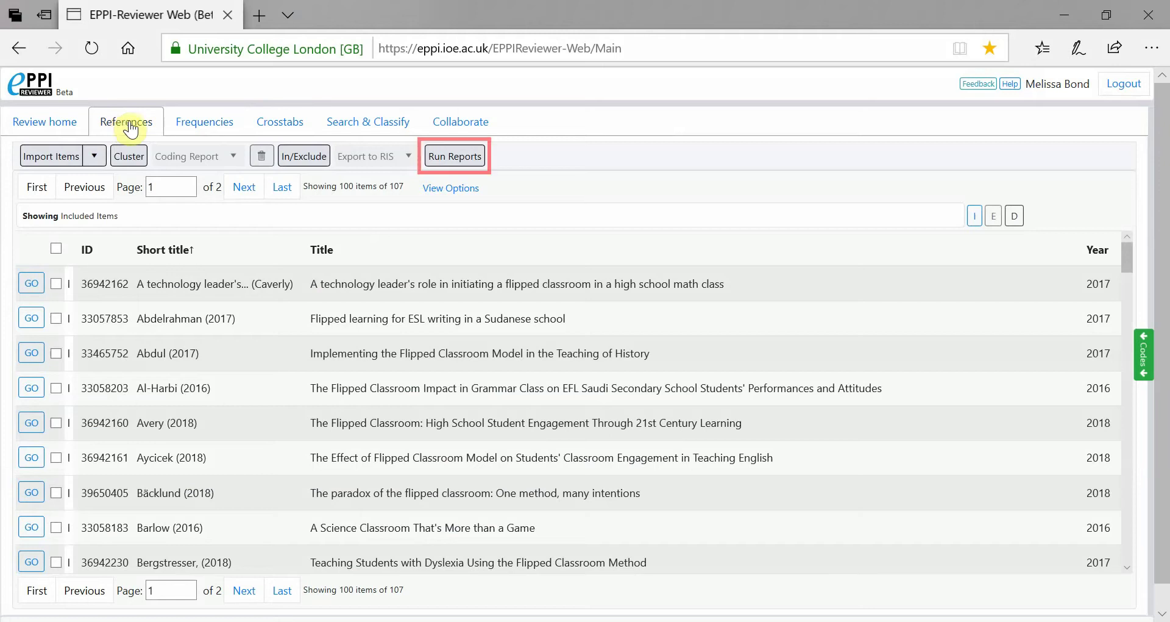
click(475, 156)
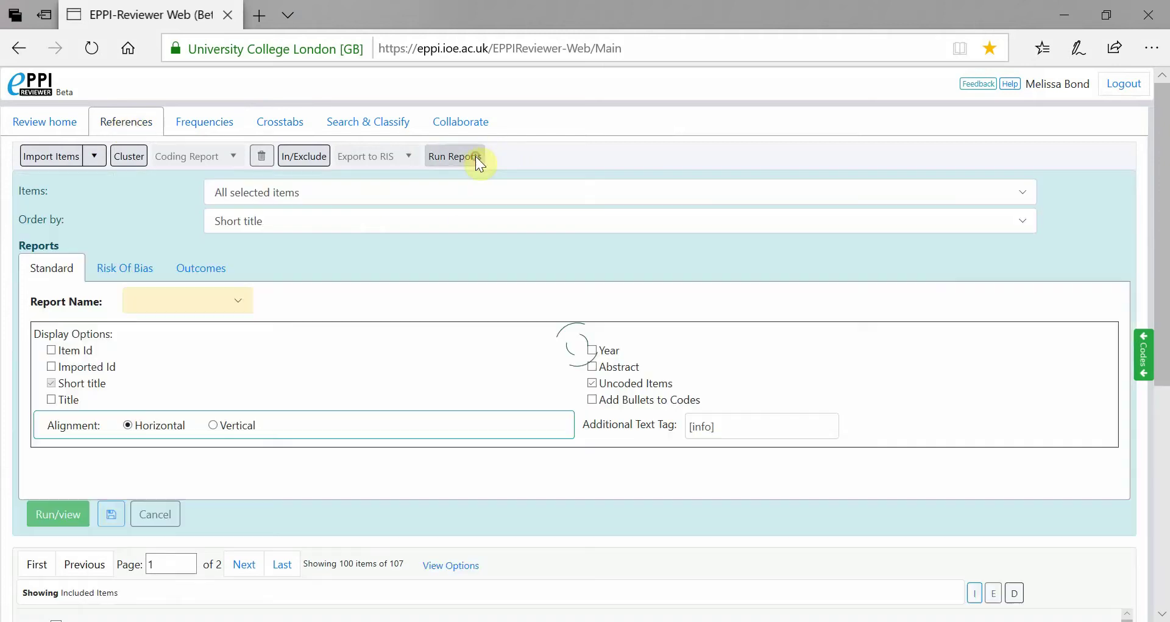
click(356, 195)
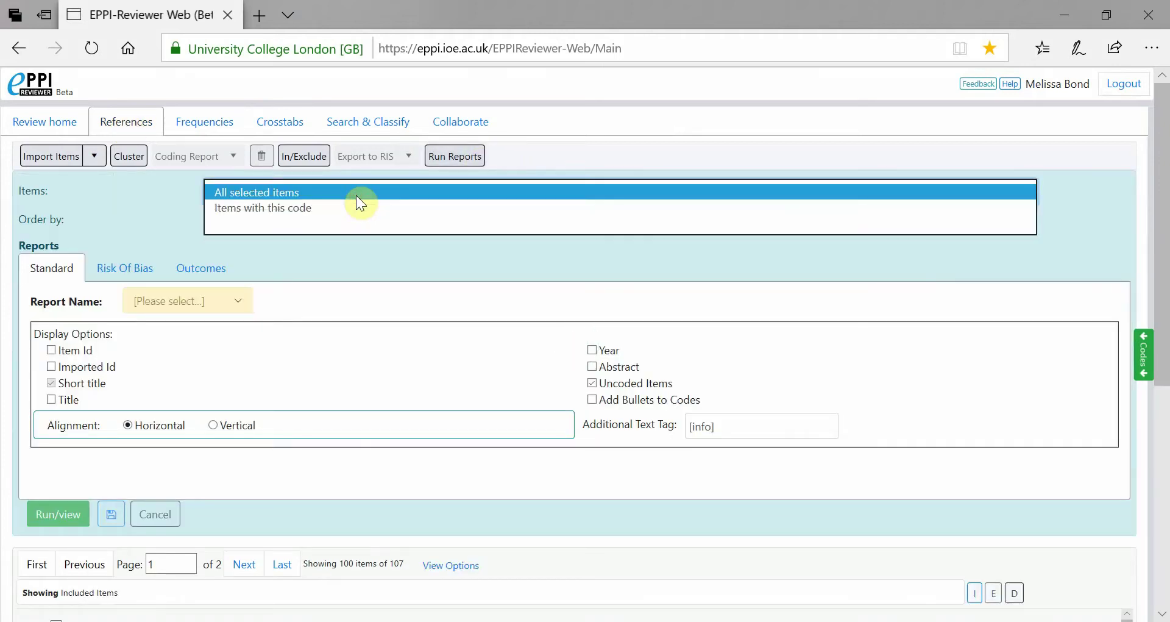
click(356, 195)
scroll(367, 251, down, 2)
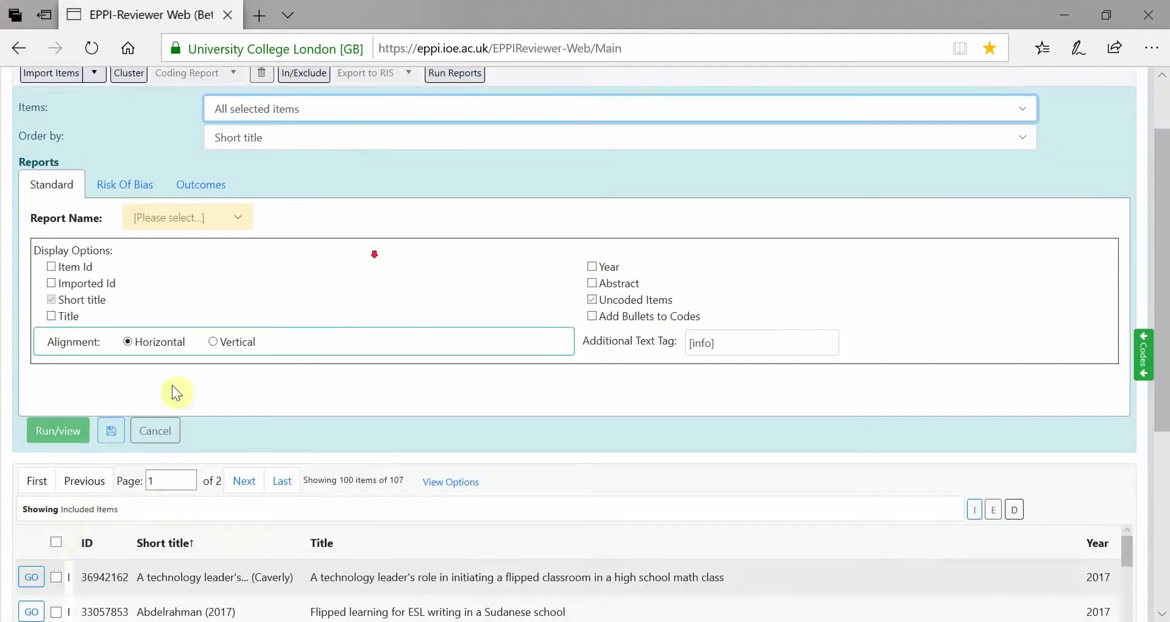
click(56, 540)
scroll(353, 282, up, 2)
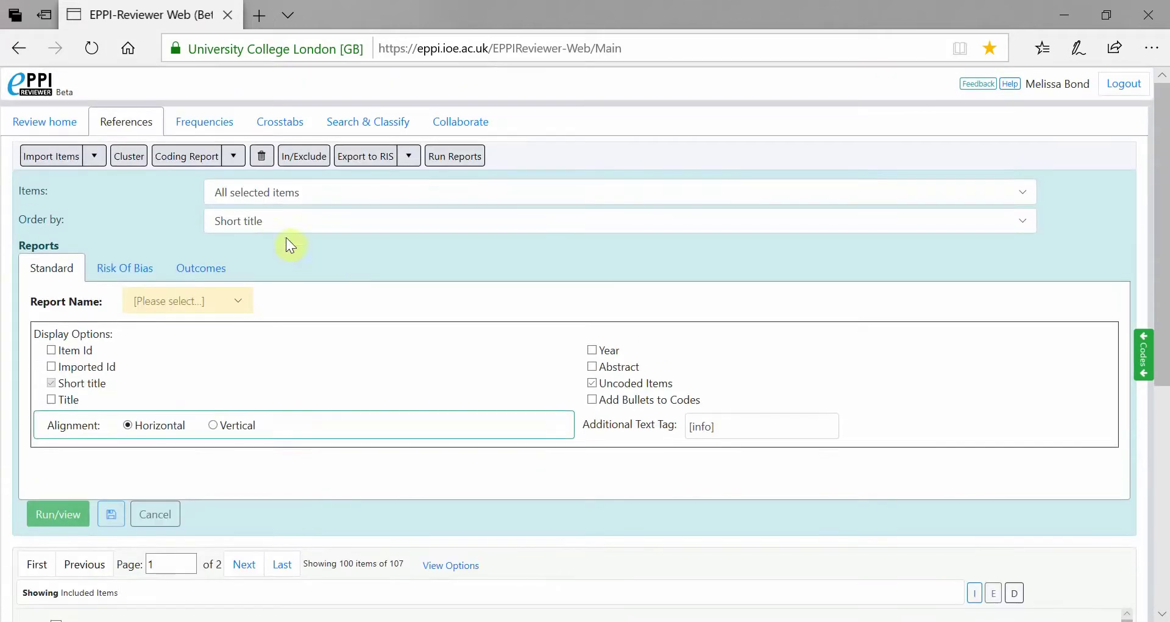
Order the report by Item Id and choose the Example configurable report
click(273, 225)
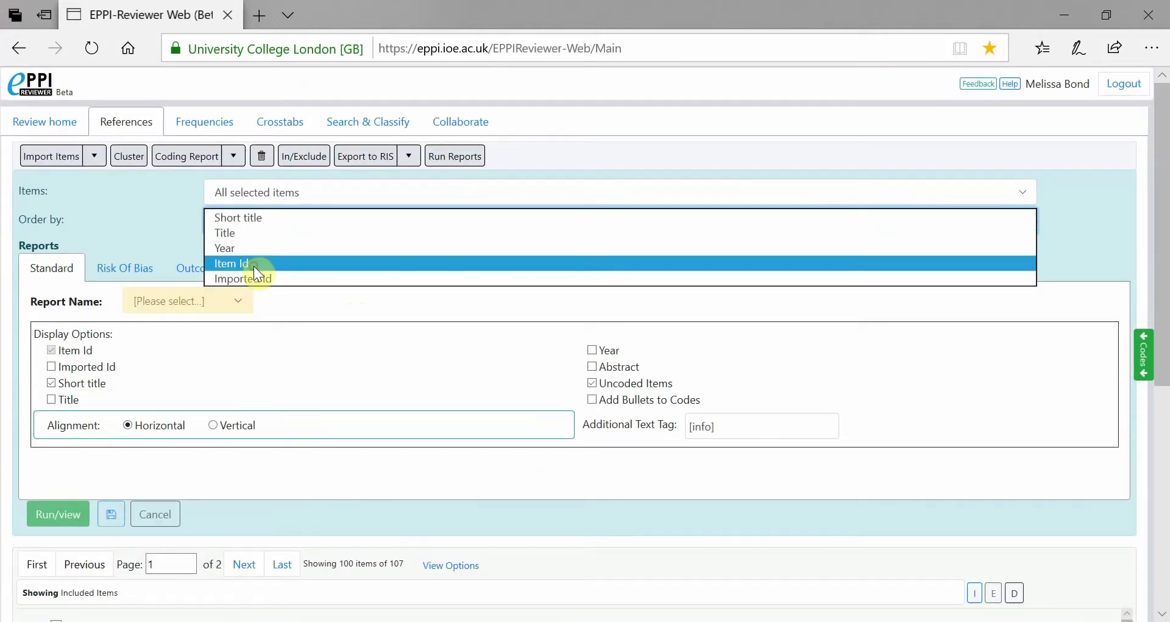
click(254, 266)
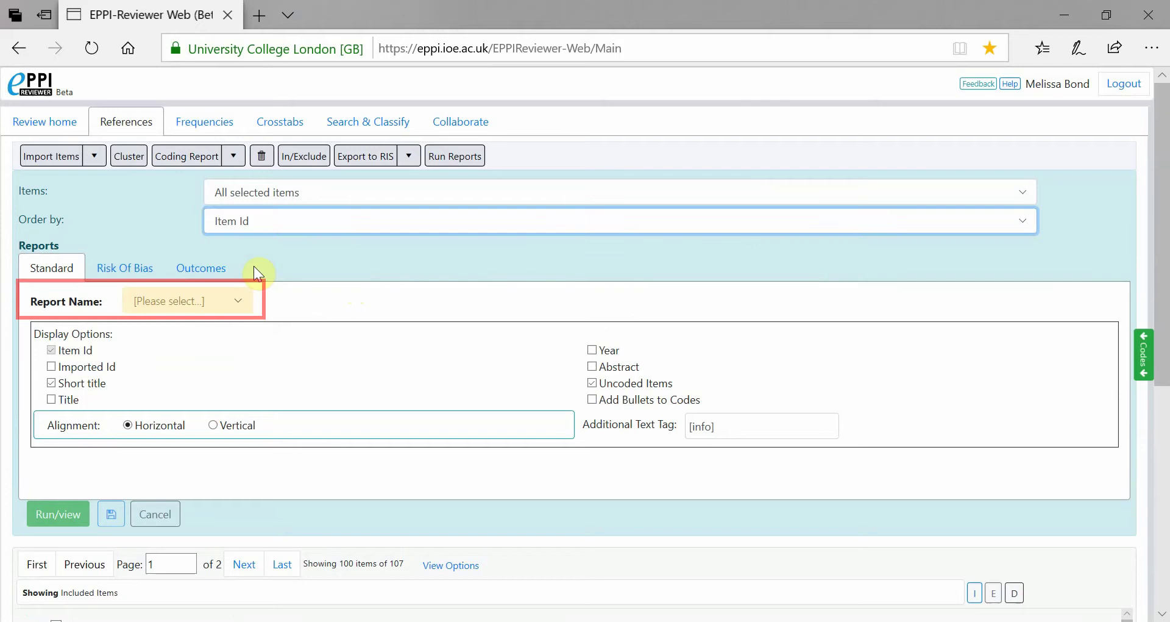
click(224, 297)
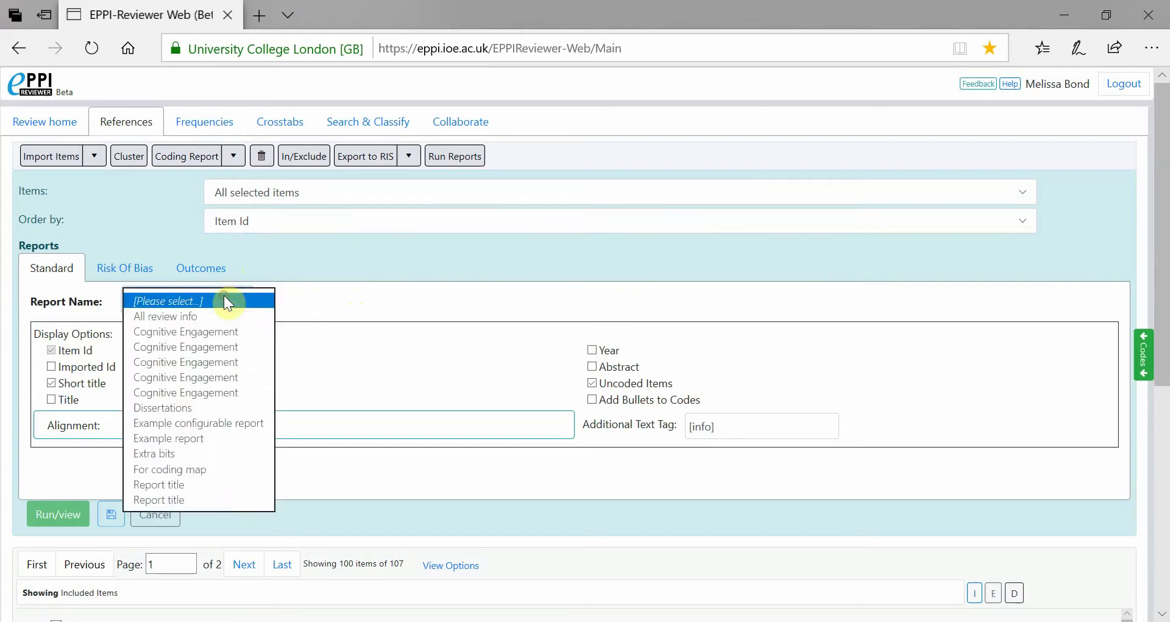
click(210, 425)
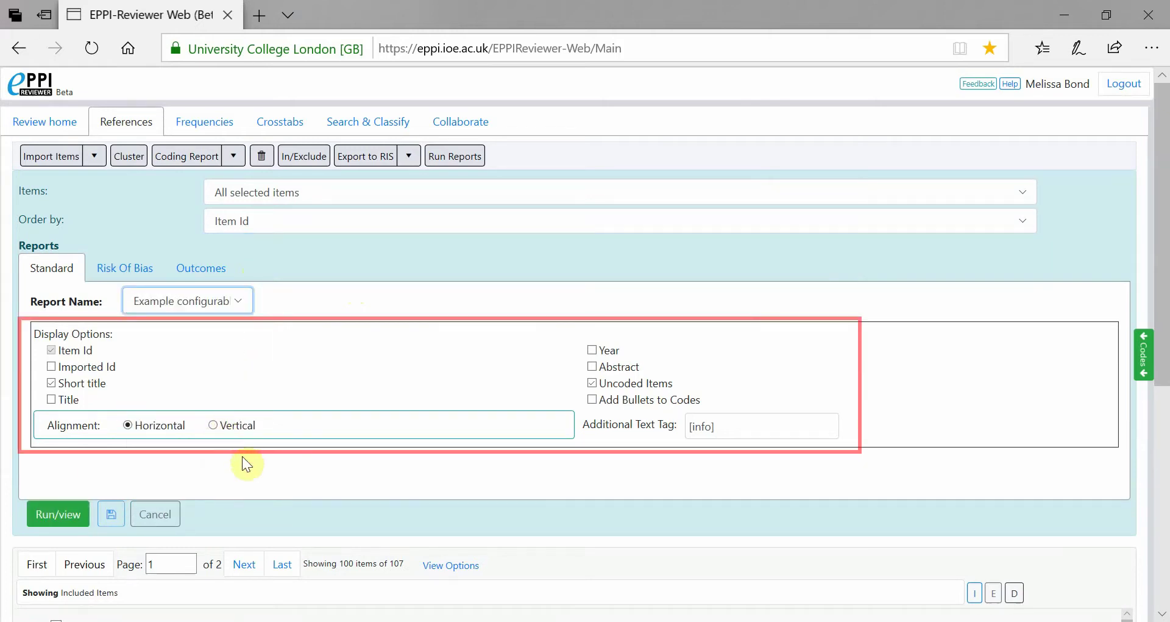
Run and preview the report, then save it as an HTML file
click(71, 516)
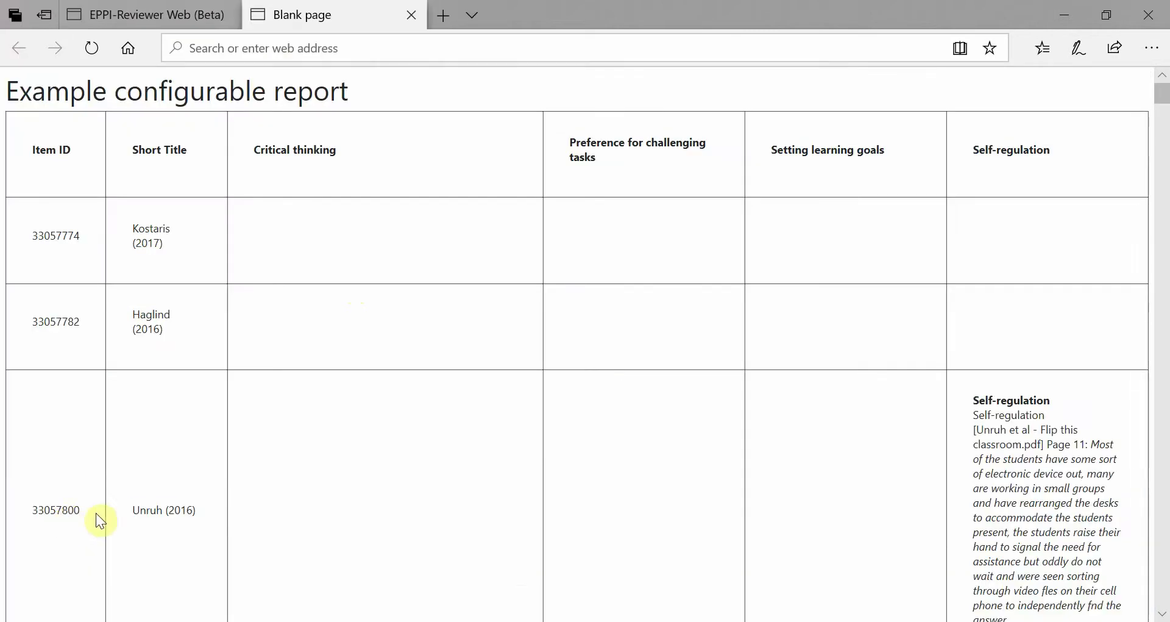
scroll(924, 439, down, 10)
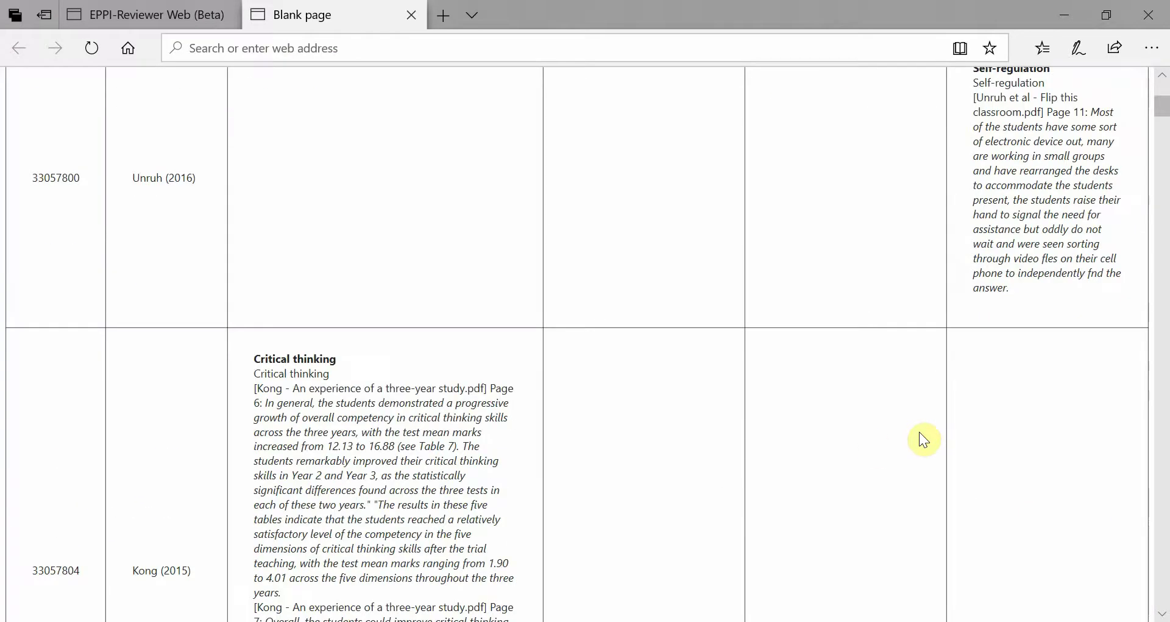
scroll(924, 439, down, 4)
click(412, 15)
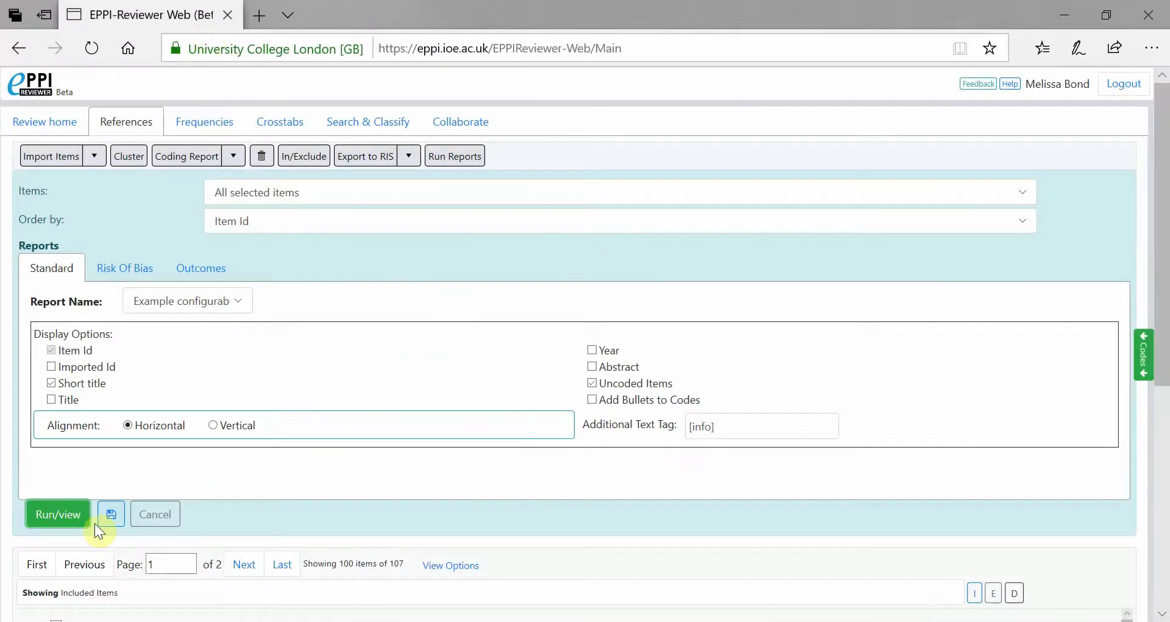
click(110, 514)
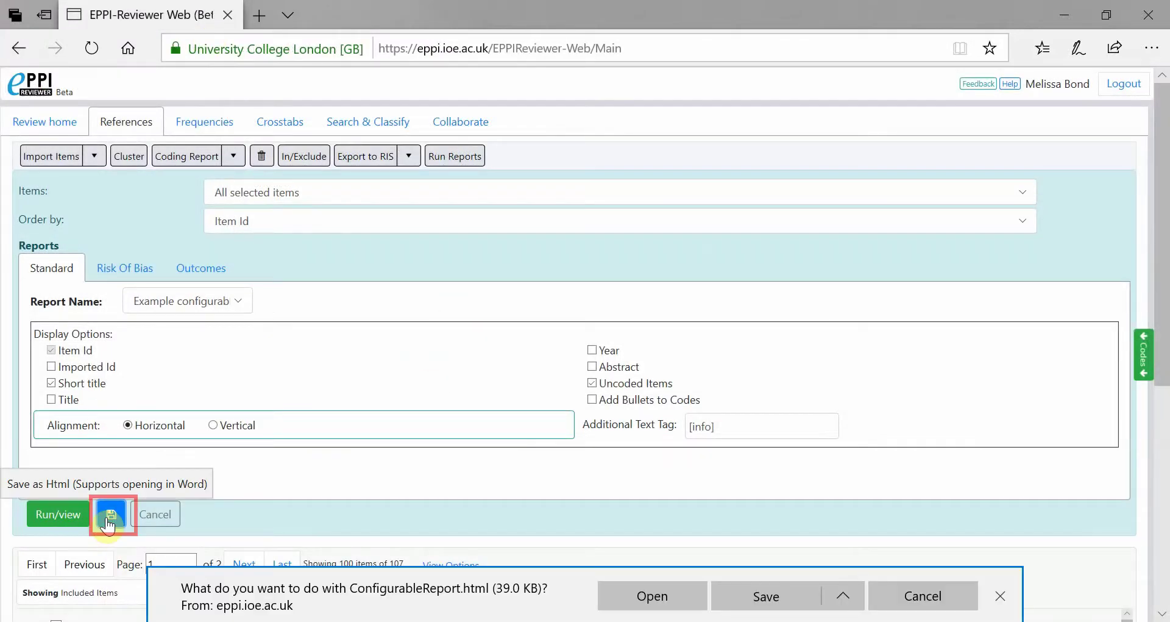
click(843, 590)
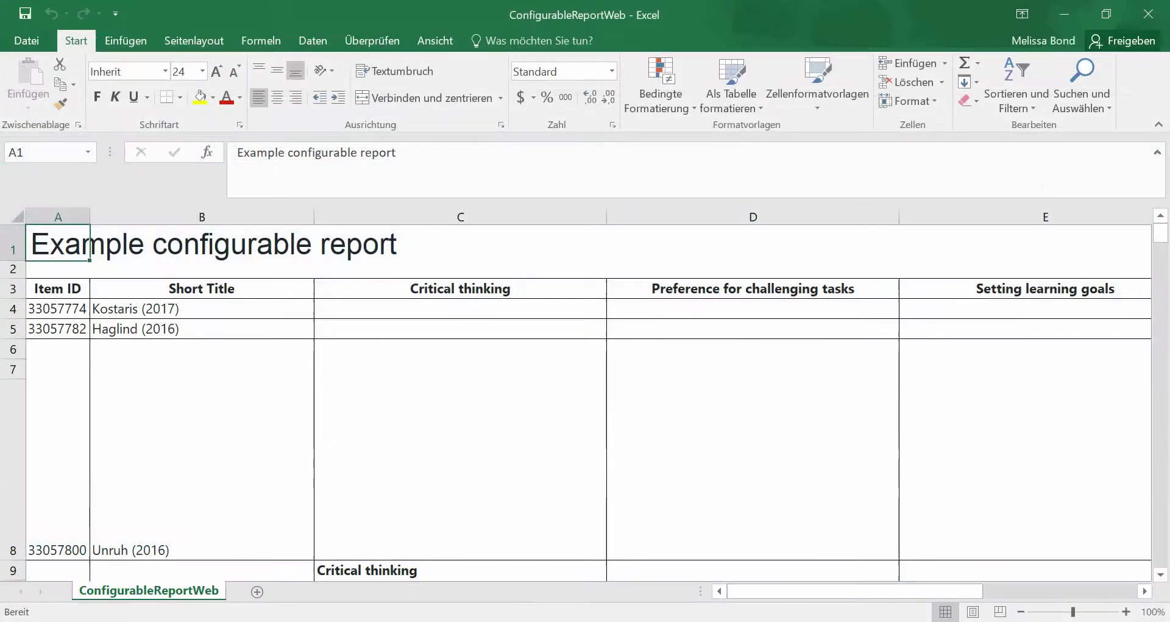
scroll(938, 475, down, 5)
scroll(935, 473, down, 1)
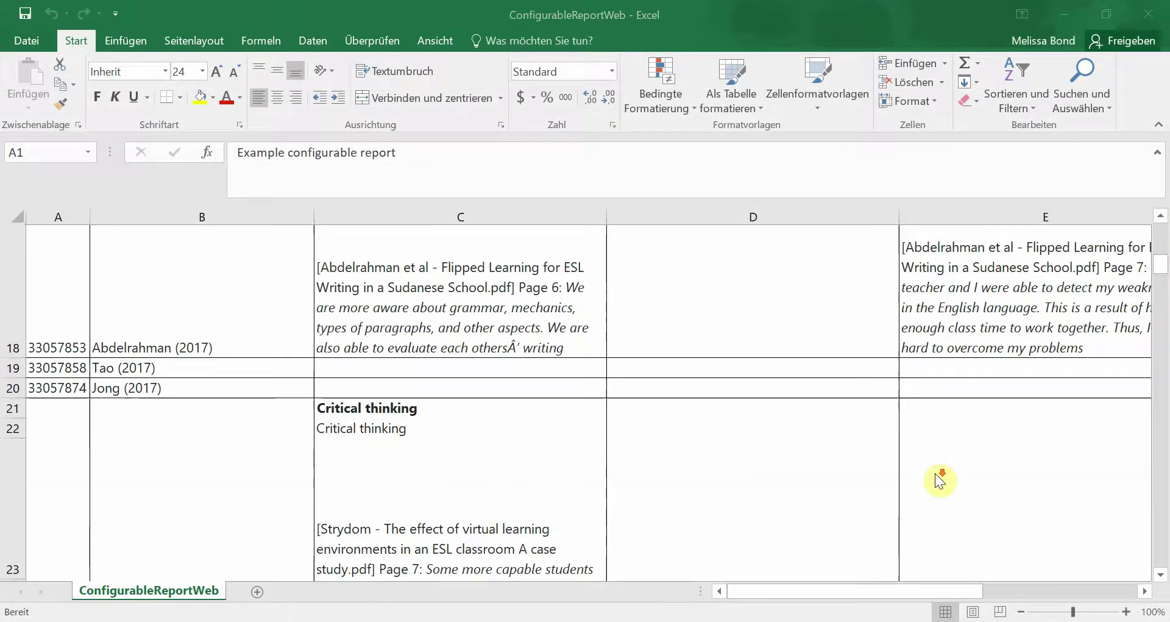